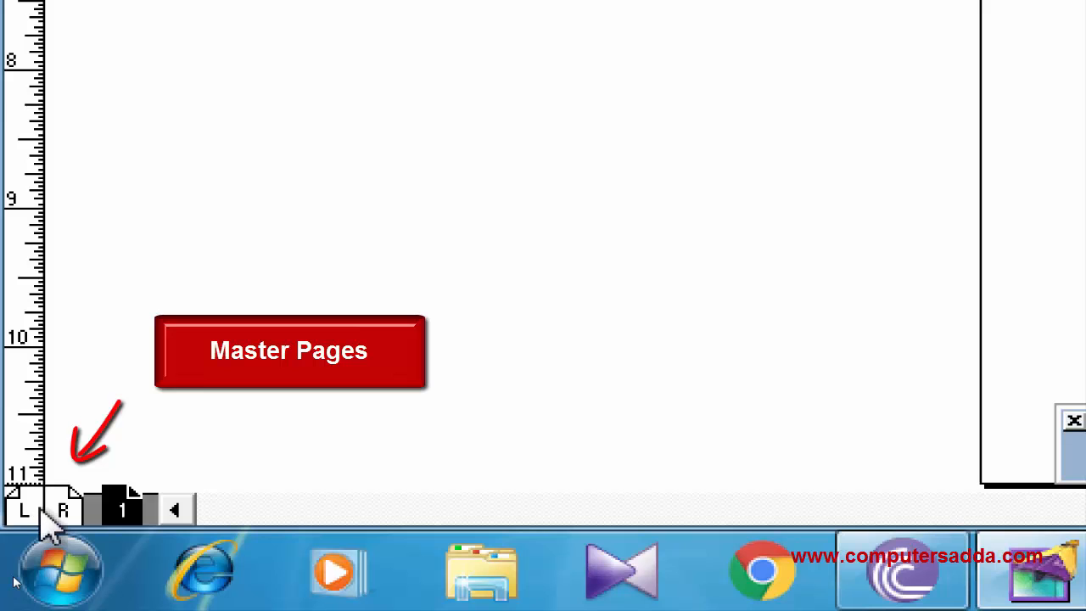
# Step: Insert 20 pages after the current page, based on the Document Master
pyautogui.click(46, 511)
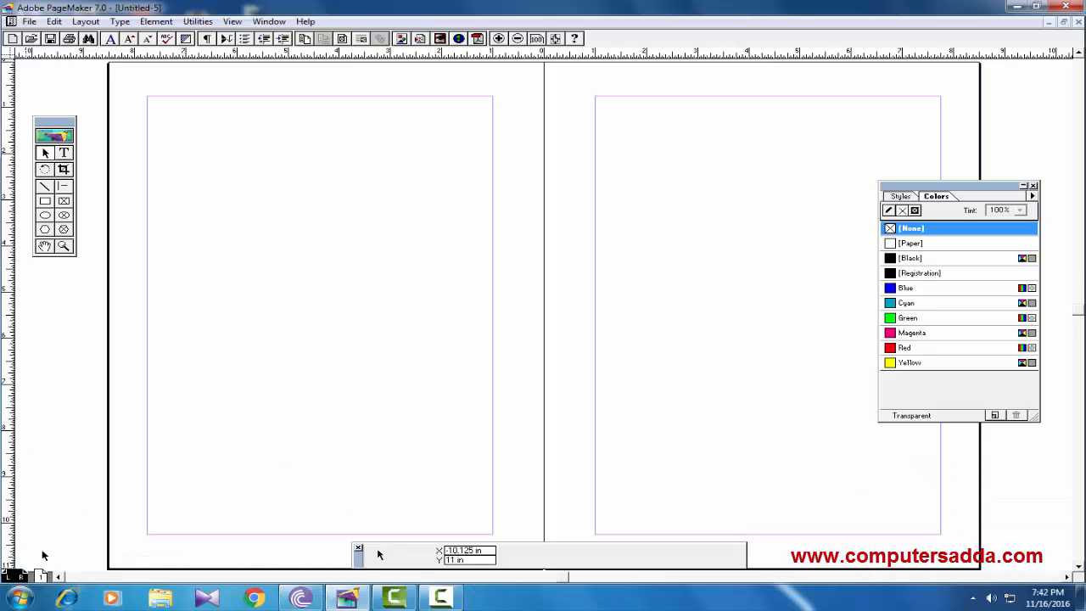
pyautogui.click(85, 21)
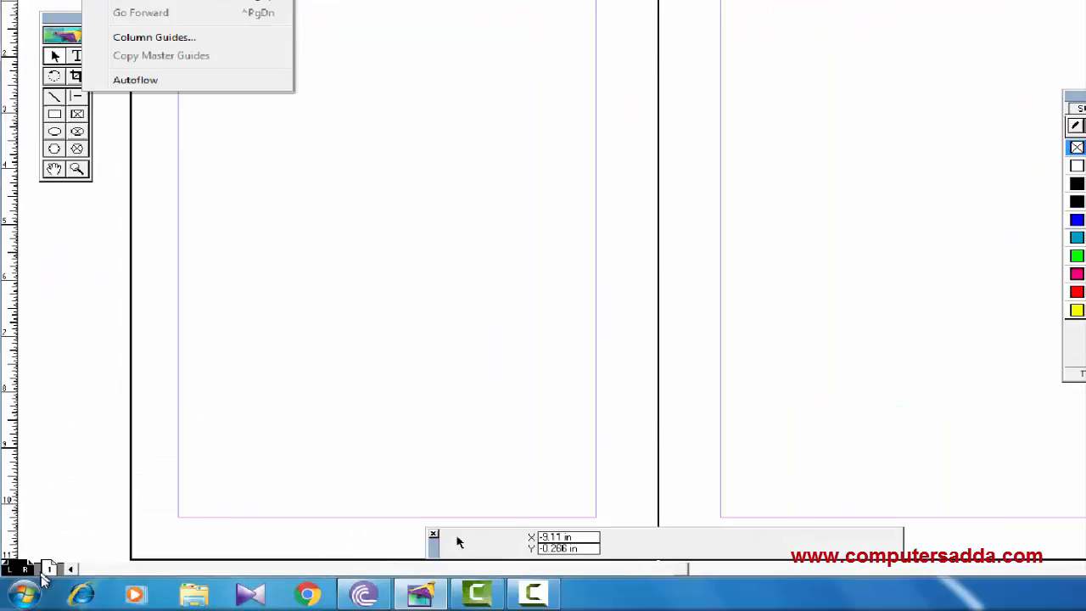
pyautogui.rightClick(125, 532)
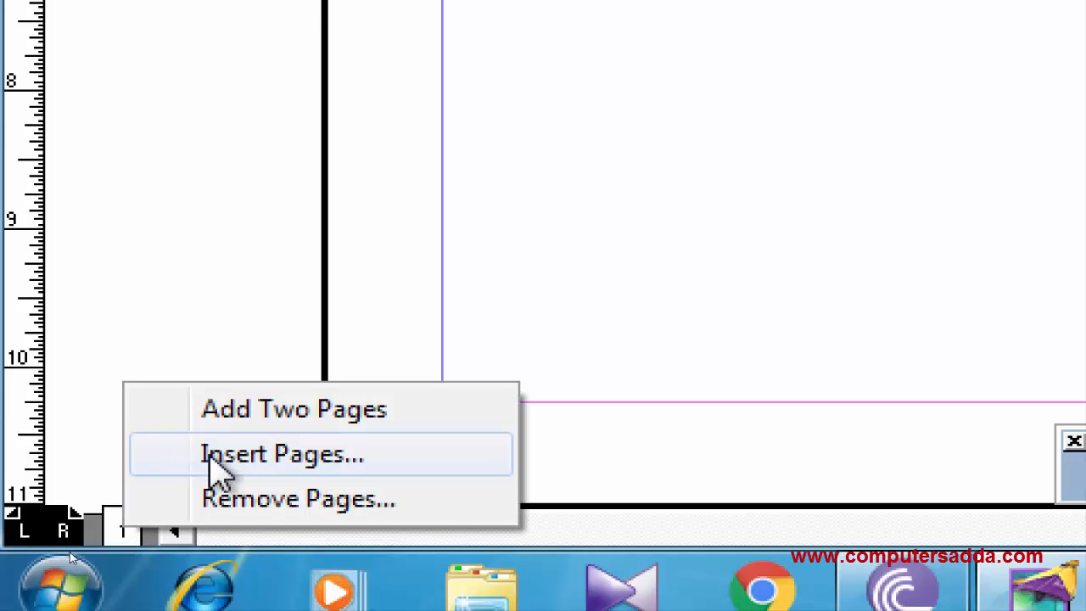
pyautogui.click(212, 458)
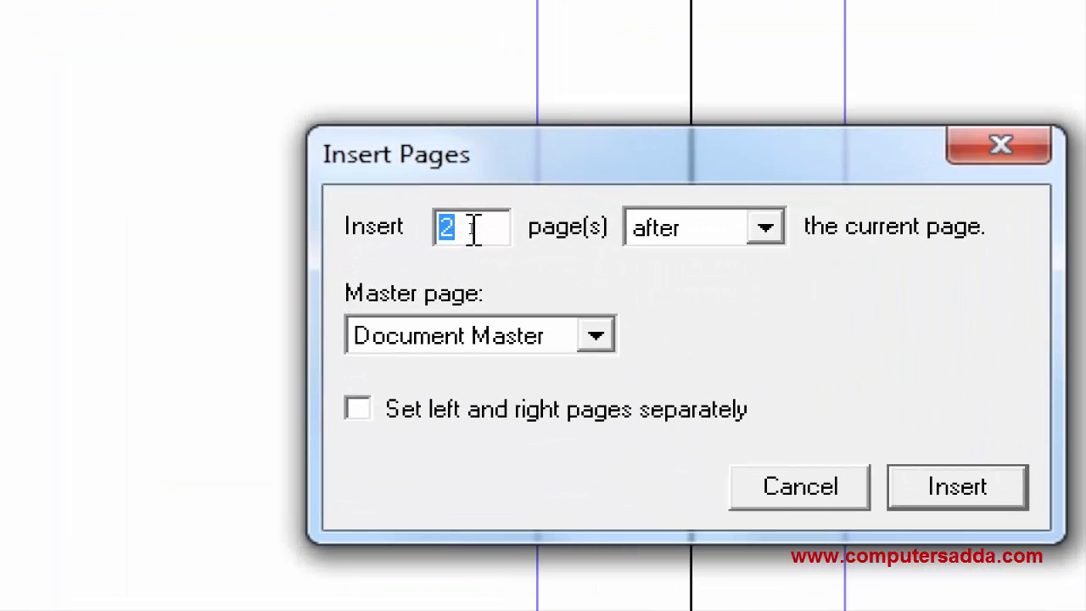
pyautogui.write('20')
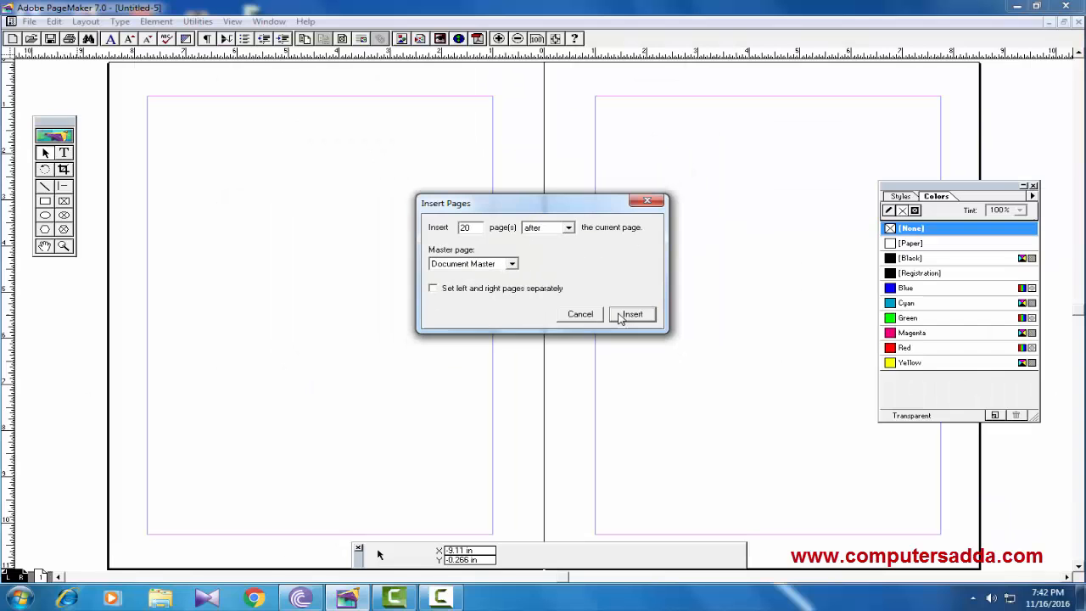
pyautogui.click(941, 492)
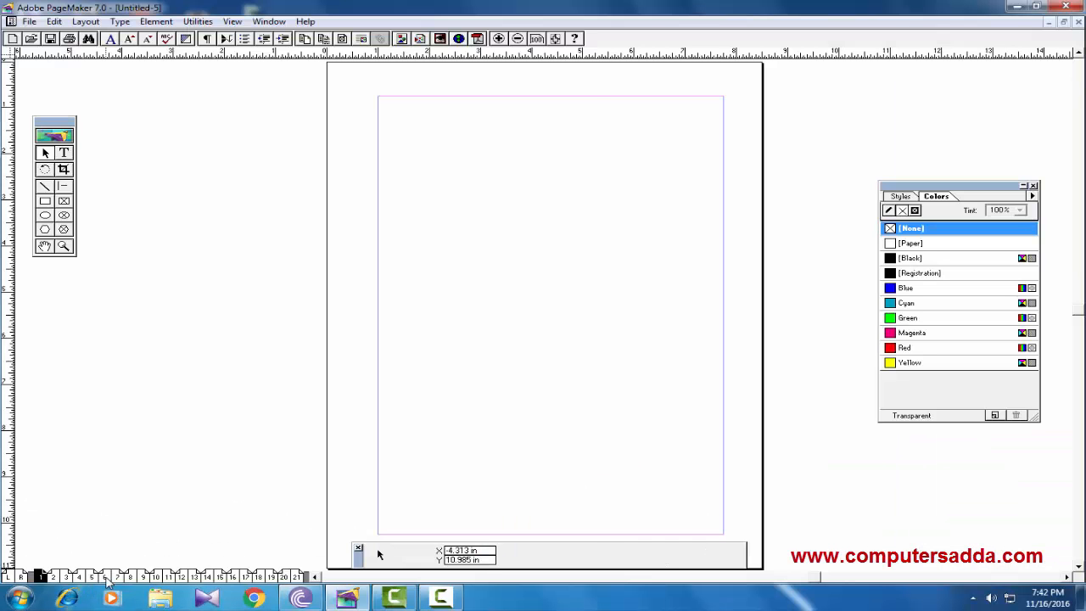
# Step: Look through the inserted pages at various points between the first and last page of the document
pyautogui.click(107, 578)
pyautogui.click(138, 578)
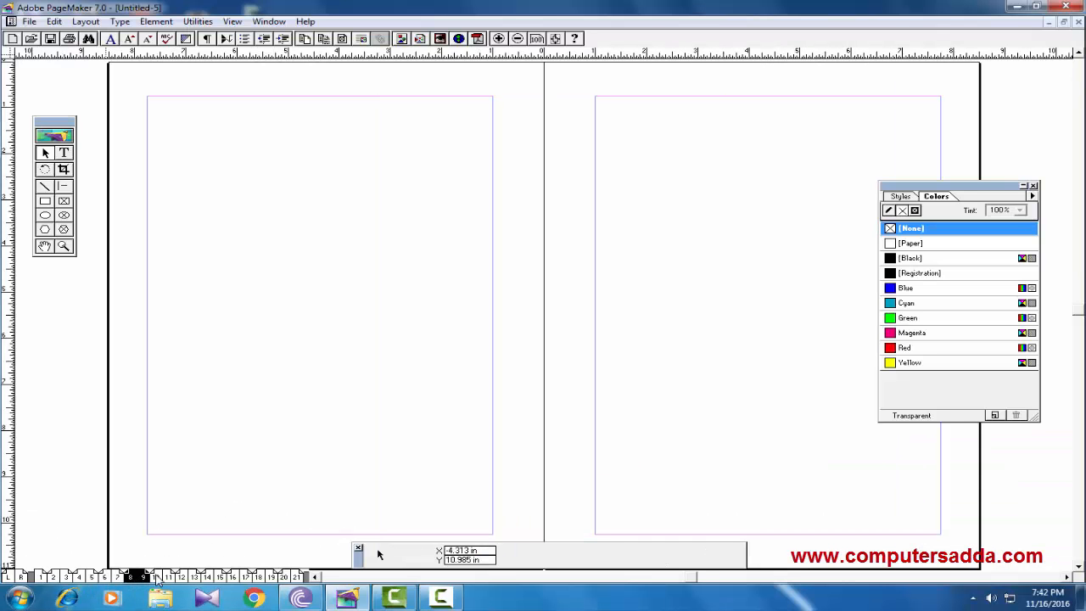
pyautogui.click(183, 578)
pyautogui.click(212, 578)
pyautogui.click(266, 578)
pyautogui.click(291, 577)
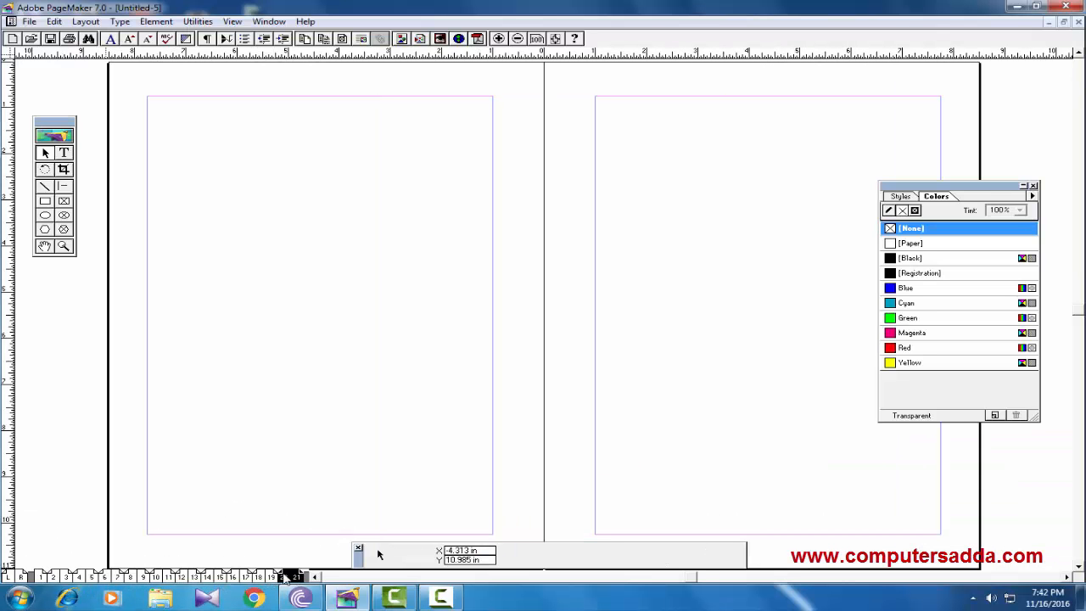
pyautogui.click(185, 578)
pyautogui.click(91, 578)
pyautogui.click(58, 578)
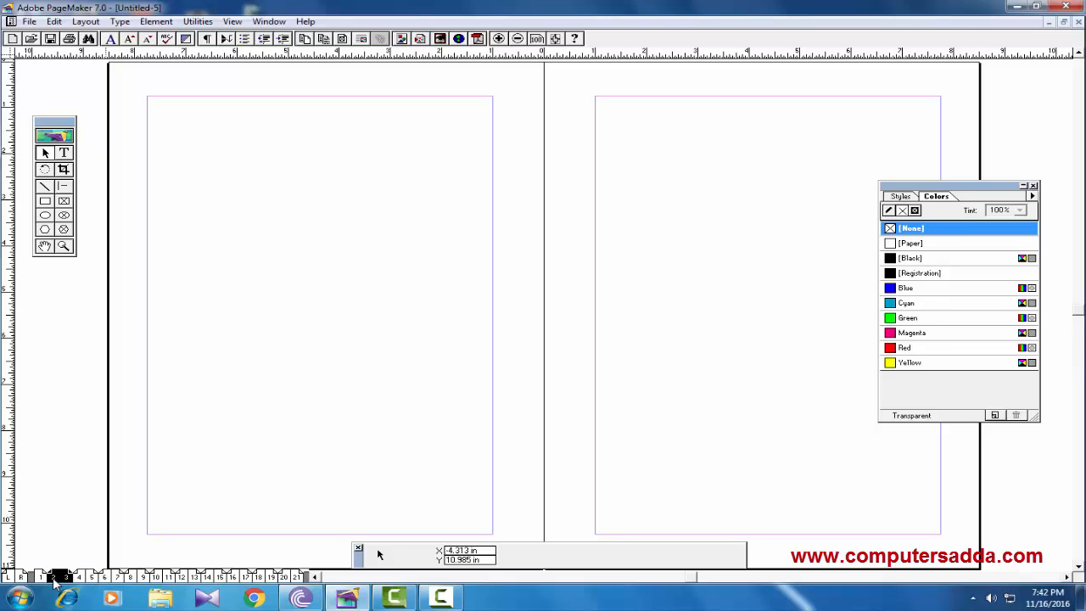
pyautogui.click(130, 577)
pyautogui.click(184, 578)
pyautogui.click(237, 577)
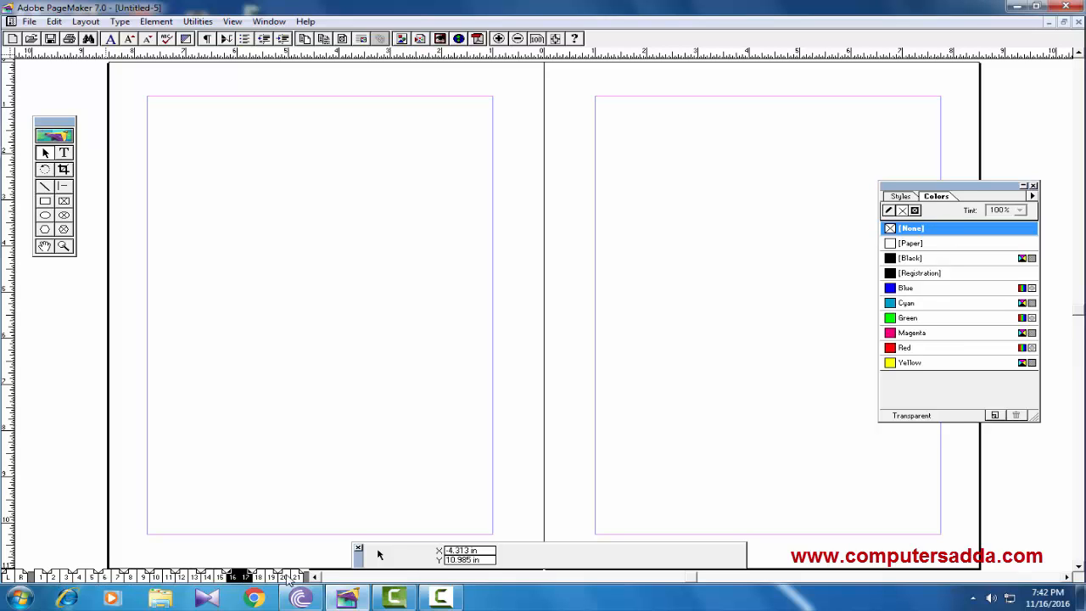
pyautogui.click(289, 578)
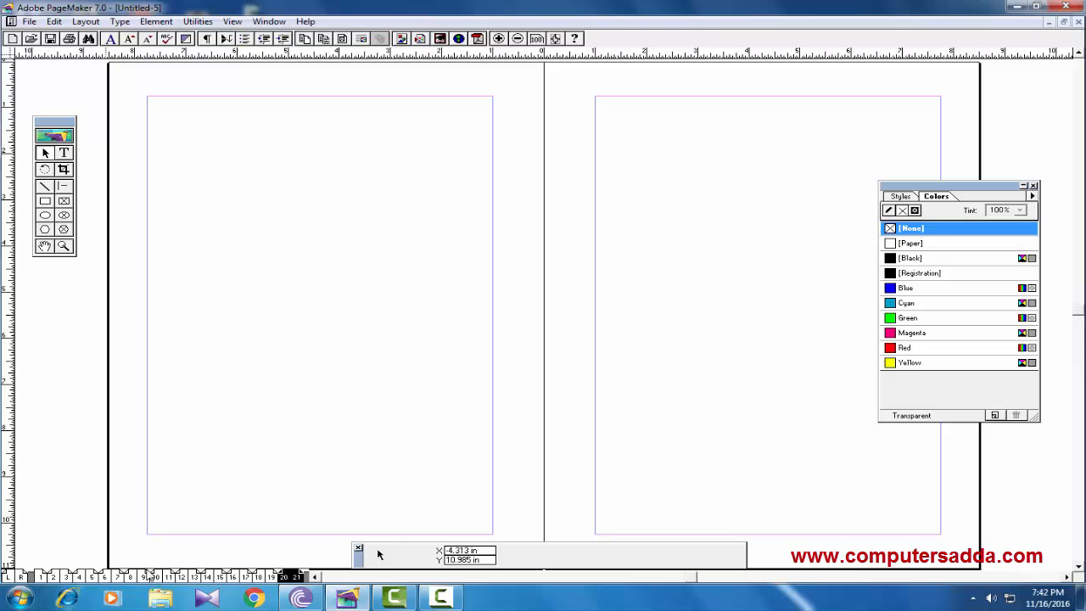
pyautogui.click(41, 577)
pyautogui.click(90, 578)
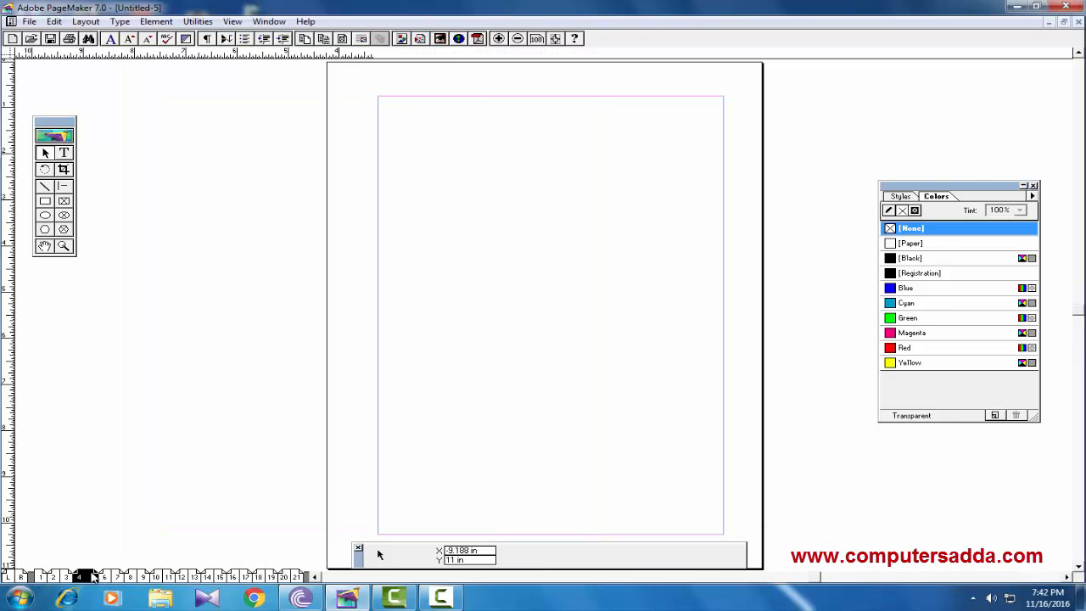
pyautogui.click(142, 578)
pyautogui.click(208, 577)
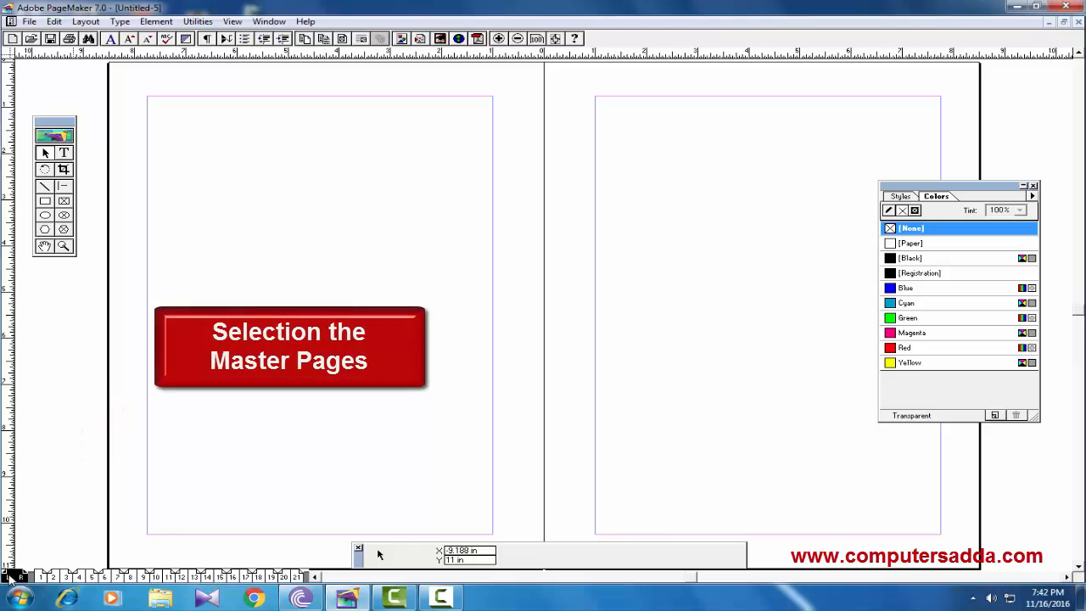
# Step: Add an automatic page-number marker at 24 pt in a text block at the lower-left margin corner of the left master page
pyautogui.click(14, 544)
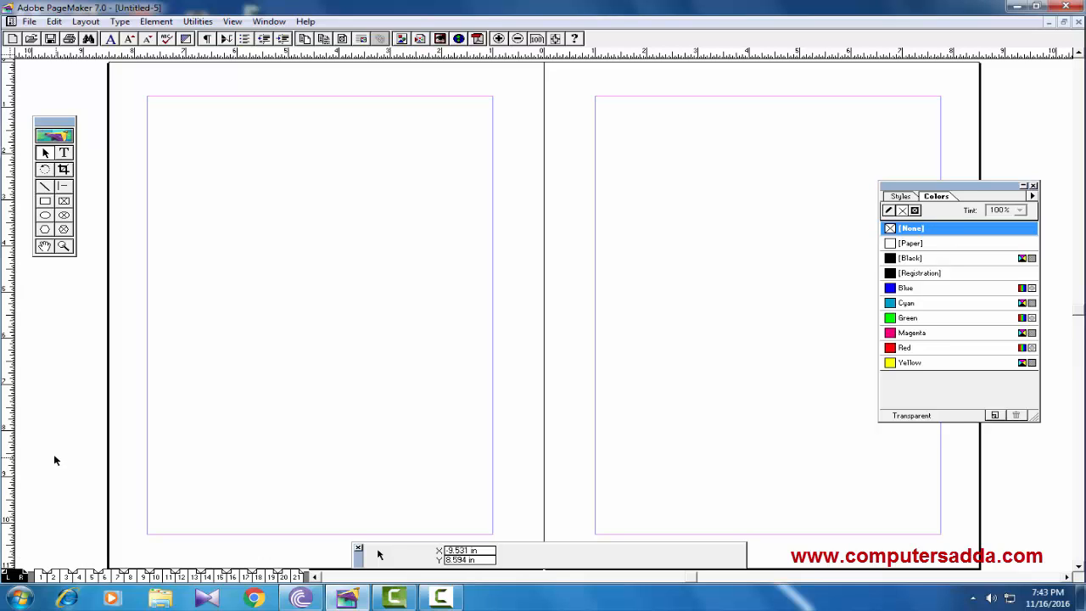
pyautogui.click(64, 154)
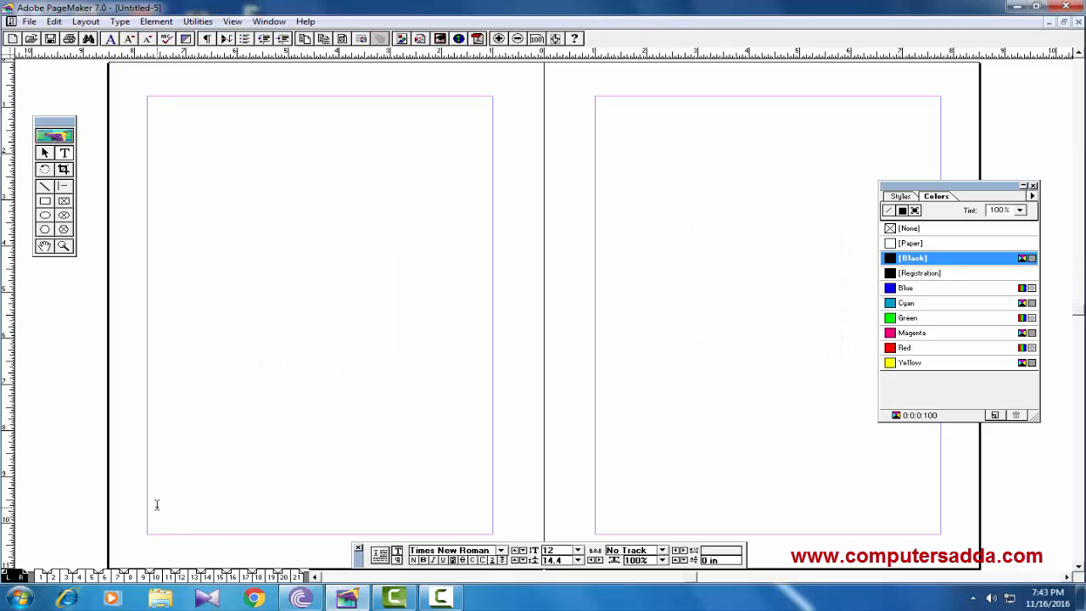
pyautogui.moveTo(154, 507); pyautogui.dragTo(218, 527)
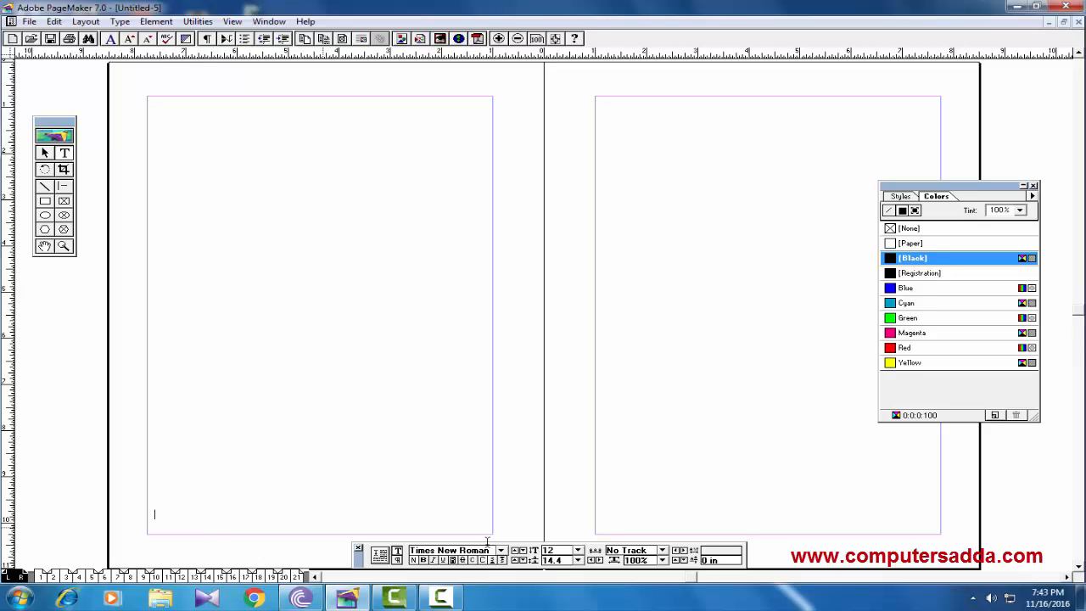
pyautogui.click(580, 550)
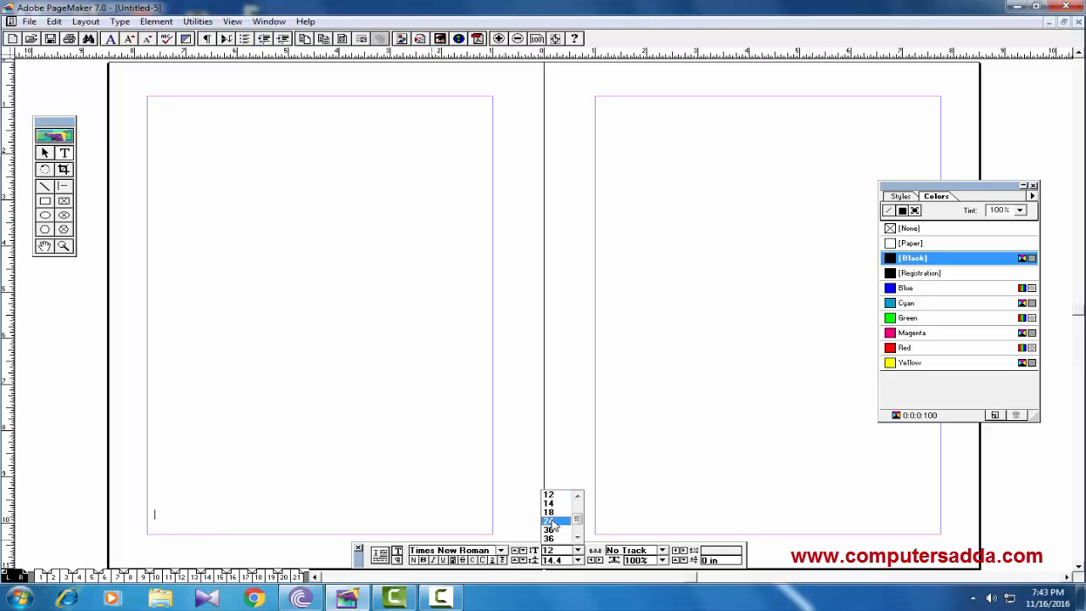
pyautogui.click(549, 520)
pyautogui.hotkey('ctrl', 'alt', 'p')
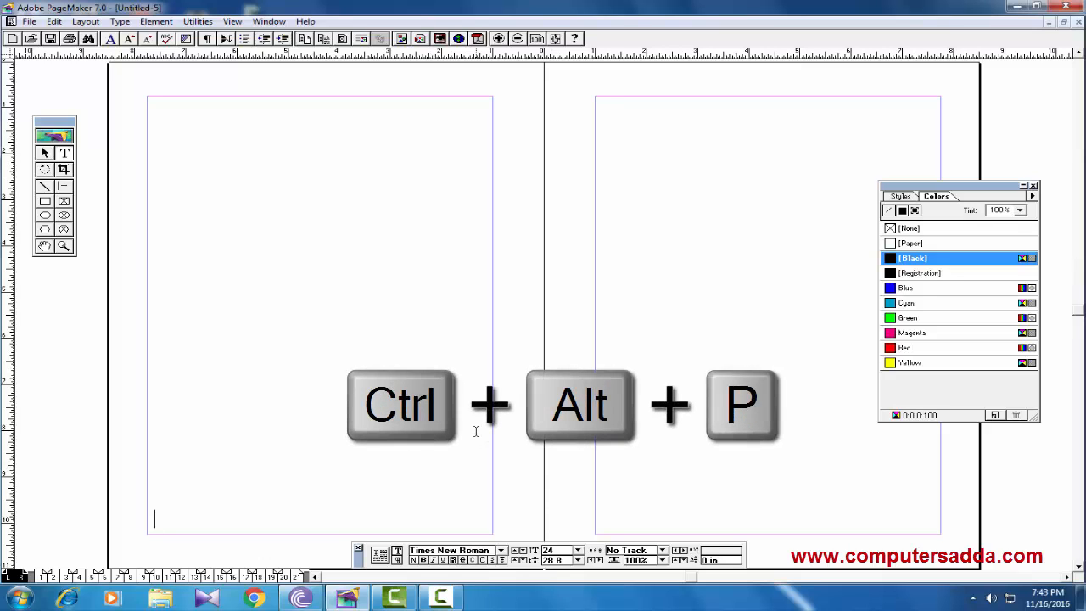
pyautogui.write('LM')
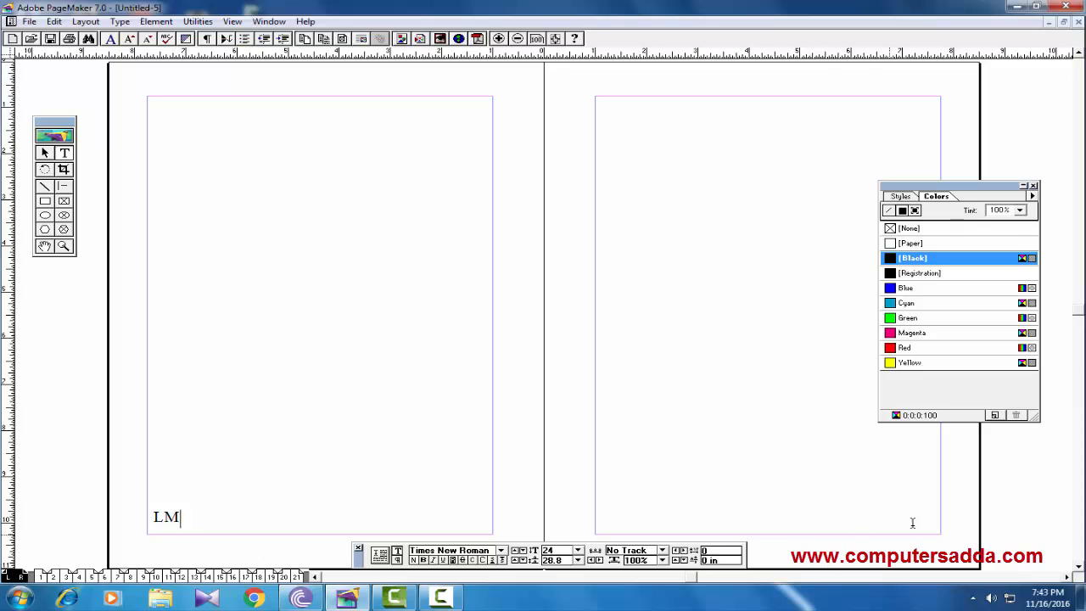
# Step: Add an automatic page-number marker at 24 pt in a text block at the lower-right margin corner of the right master page
pyautogui.moveTo(893, 503); pyautogui.dragTo(933, 529)
pyautogui.click(578, 551)
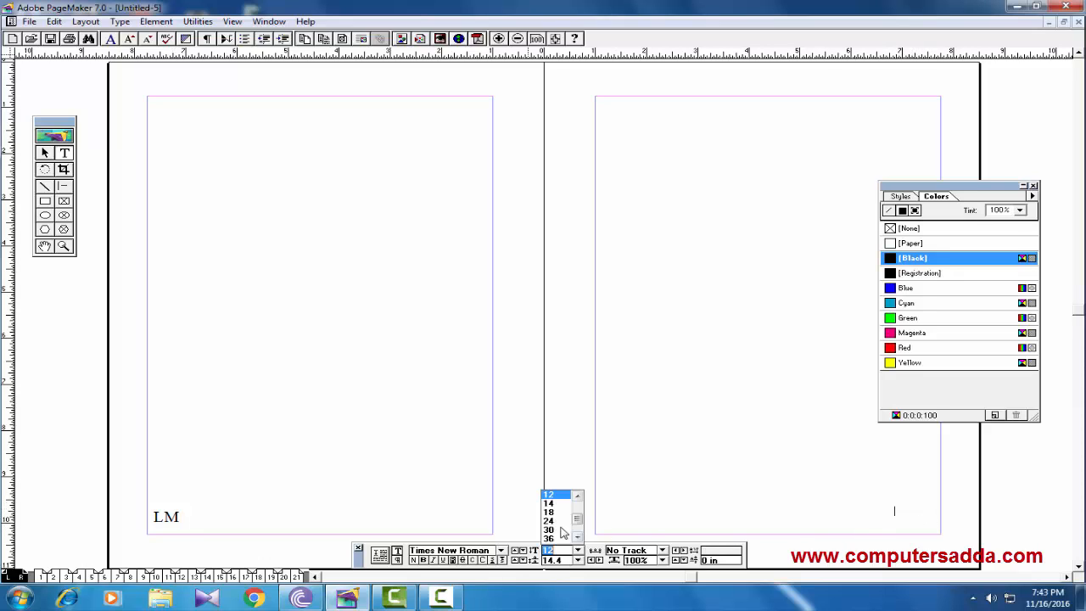
pyautogui.click(549, 521)
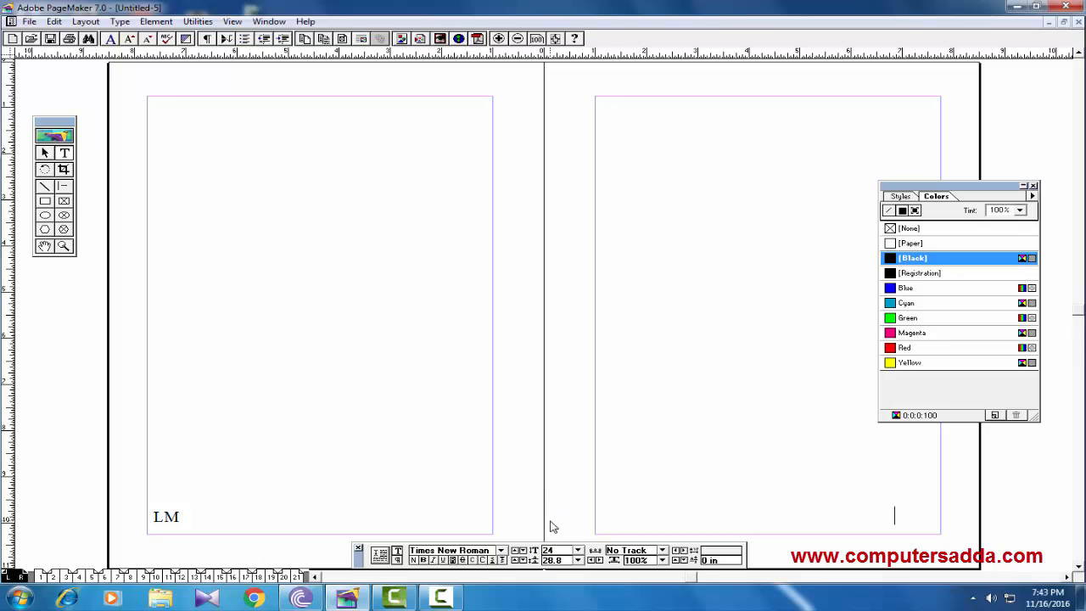
pyautogui.hotkey('ctrl', 'alt', 'p')
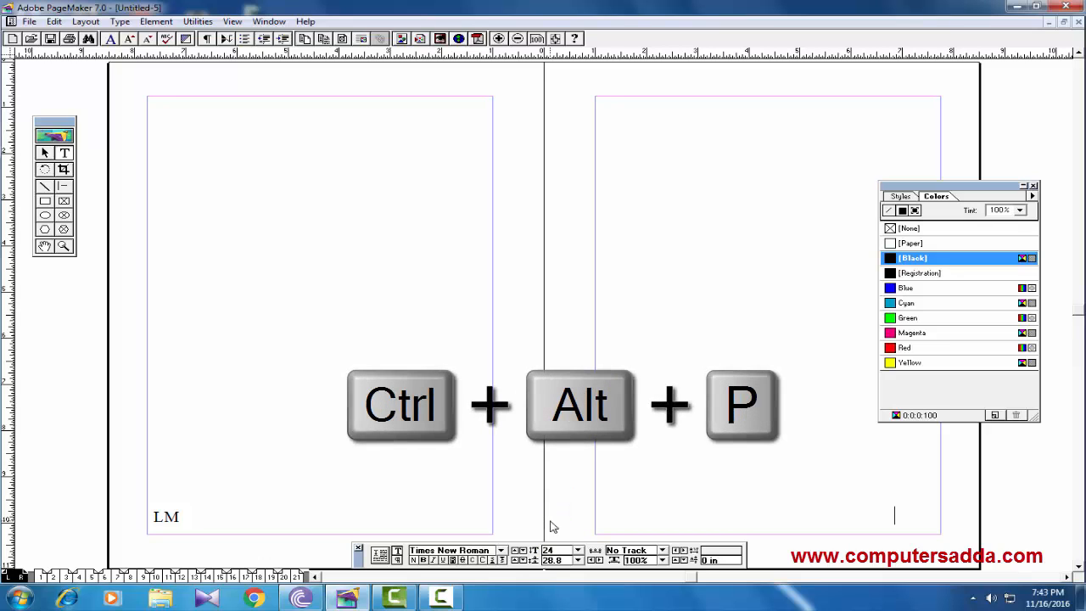
pyautogui.write('RM')
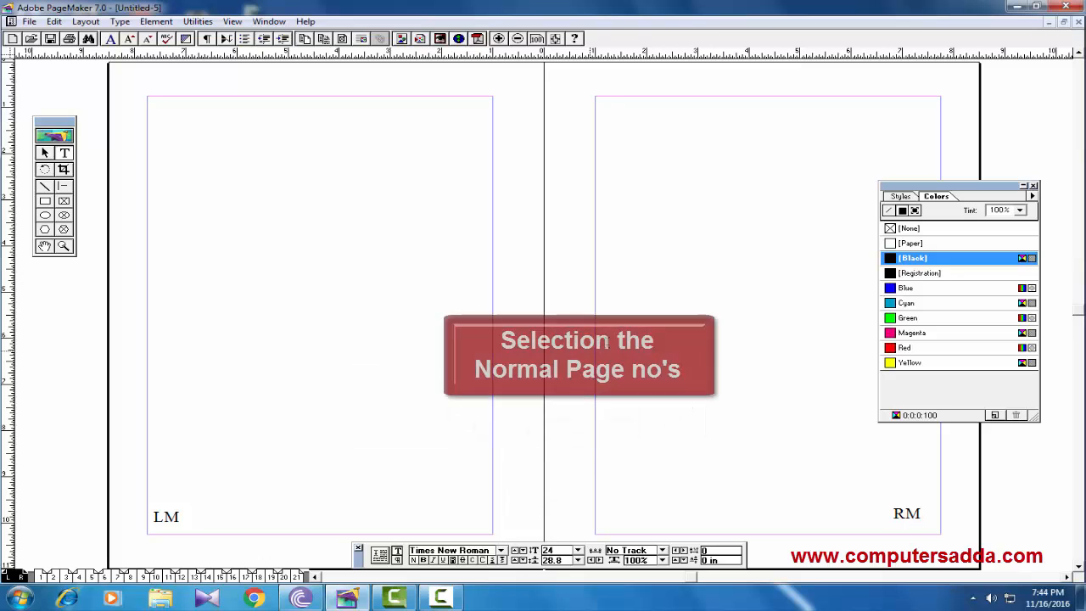
# Step: Check the page numbering on page 1 and the following spreads up to pages 6 and 7
pyautogui.click(40, 576)
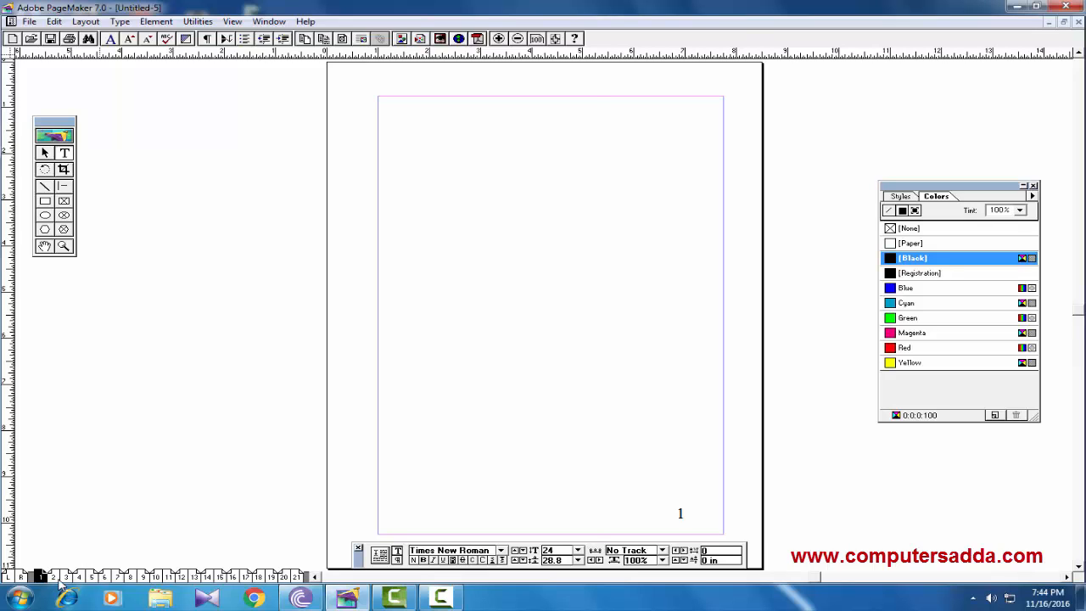
pyautogui.click(60, 577)
pyautogui.click(85, 576)
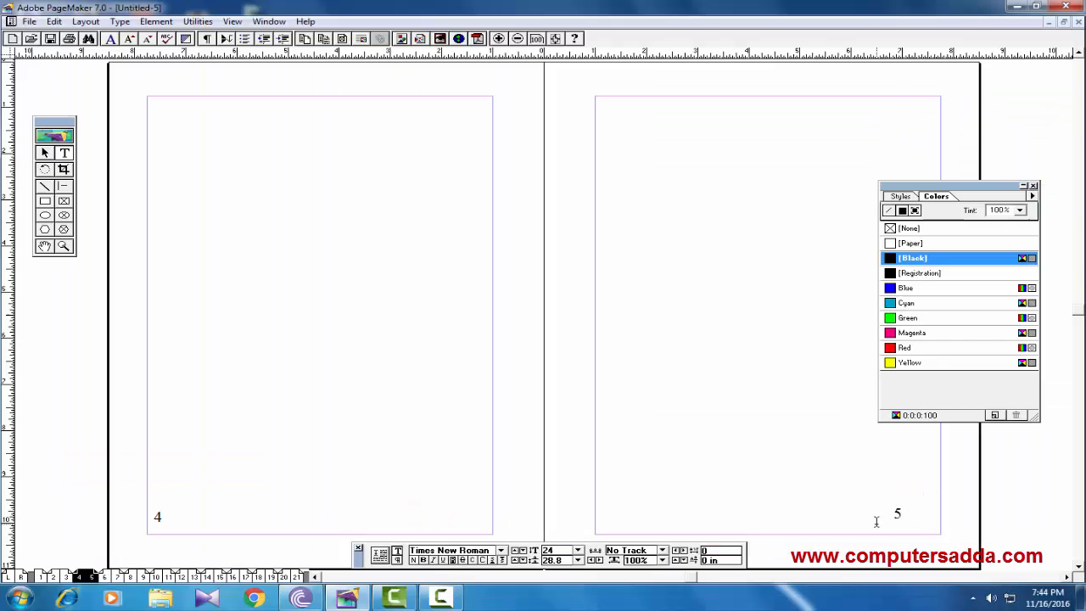
pyautogui.click(111, 576)
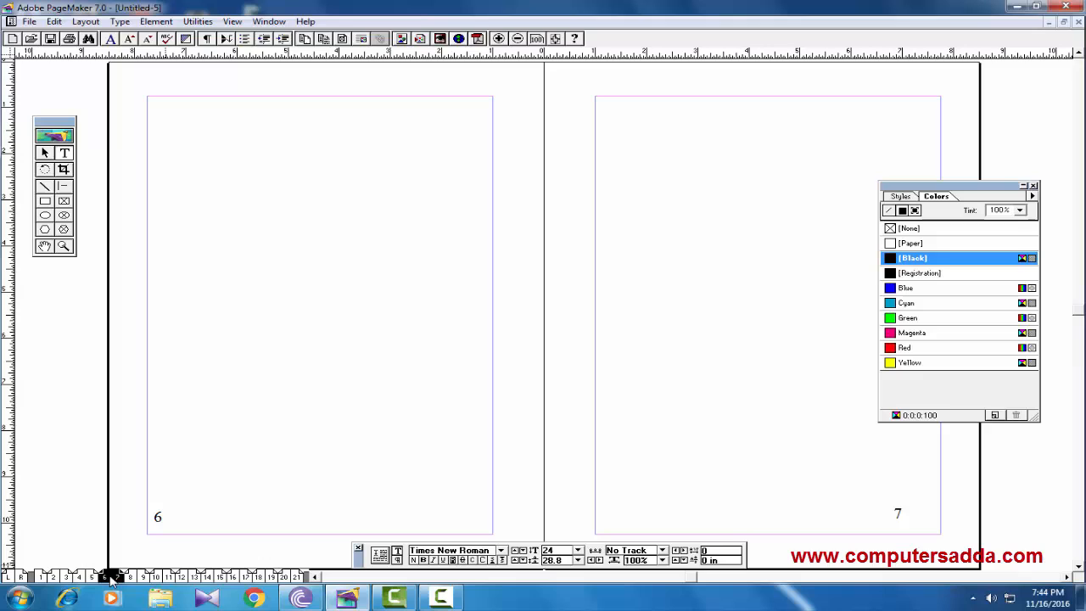
# Step: Format the RM page-number marker on the right master page with a Kozuka Gothic Pro font and the Magenta color
pyautogui.click(17, 578)
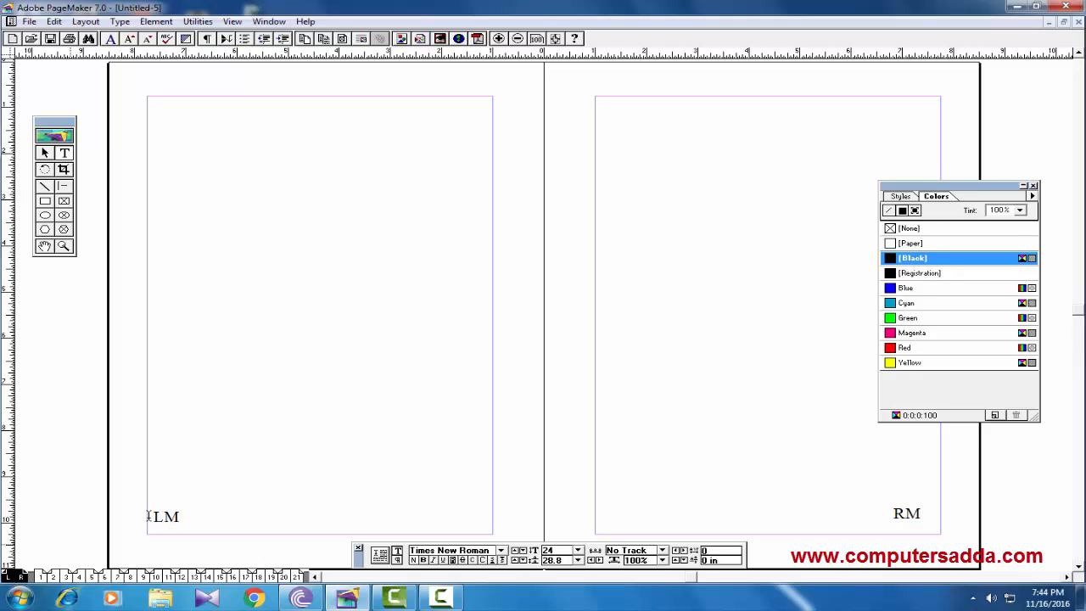
pyautogui.moveTo(925, 514); pyautogui.dragTo(890, 514)
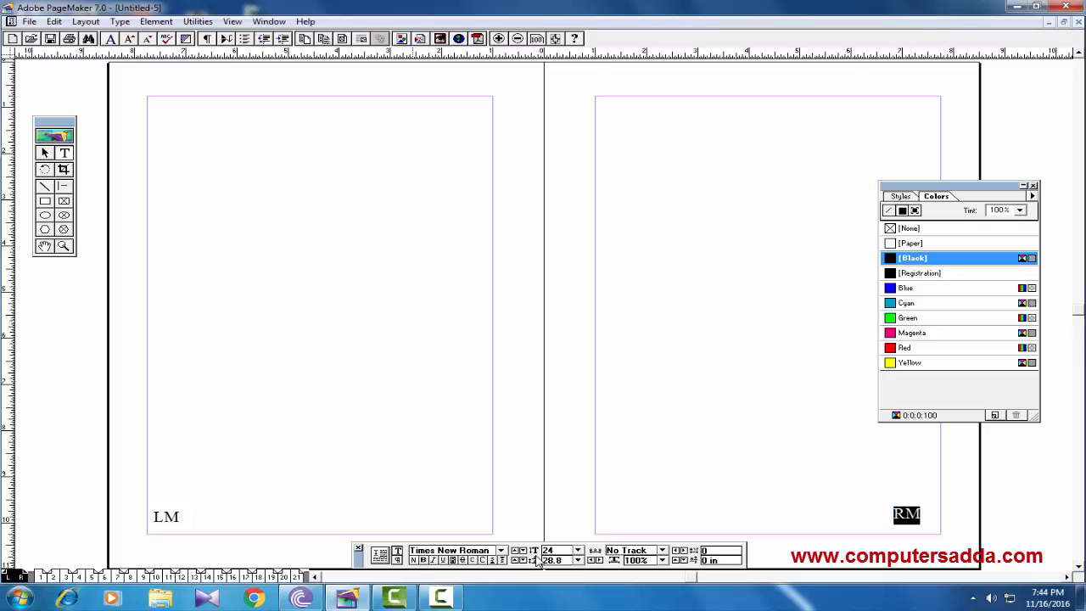
pyautogui.click(501, 550)
pyautogui.moveTo(501, 528); pyautogui.dragTo(500, 514)
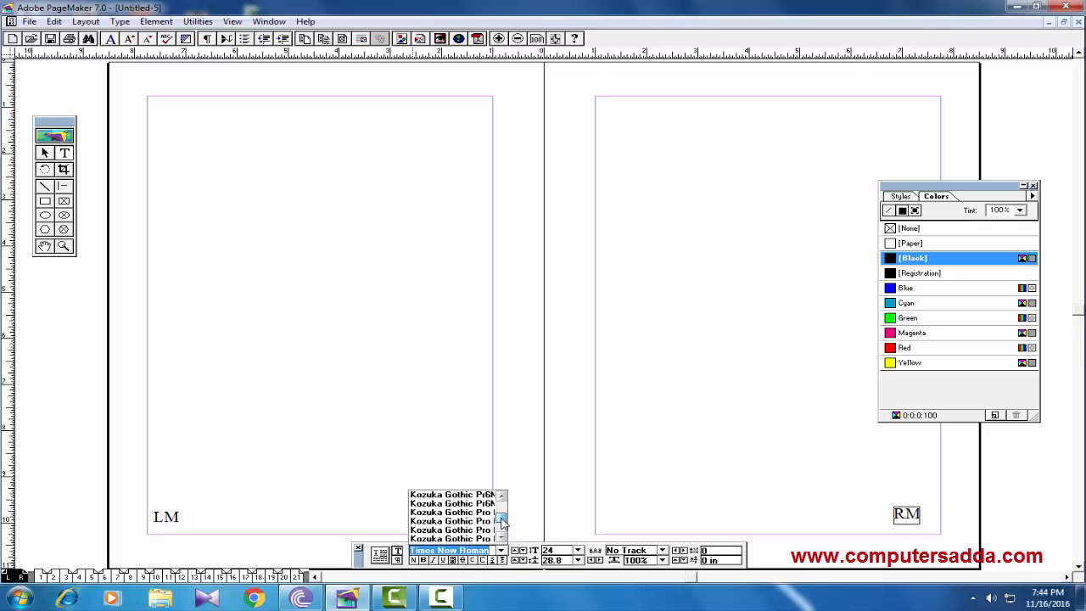
pyautogui.click(440, 518)
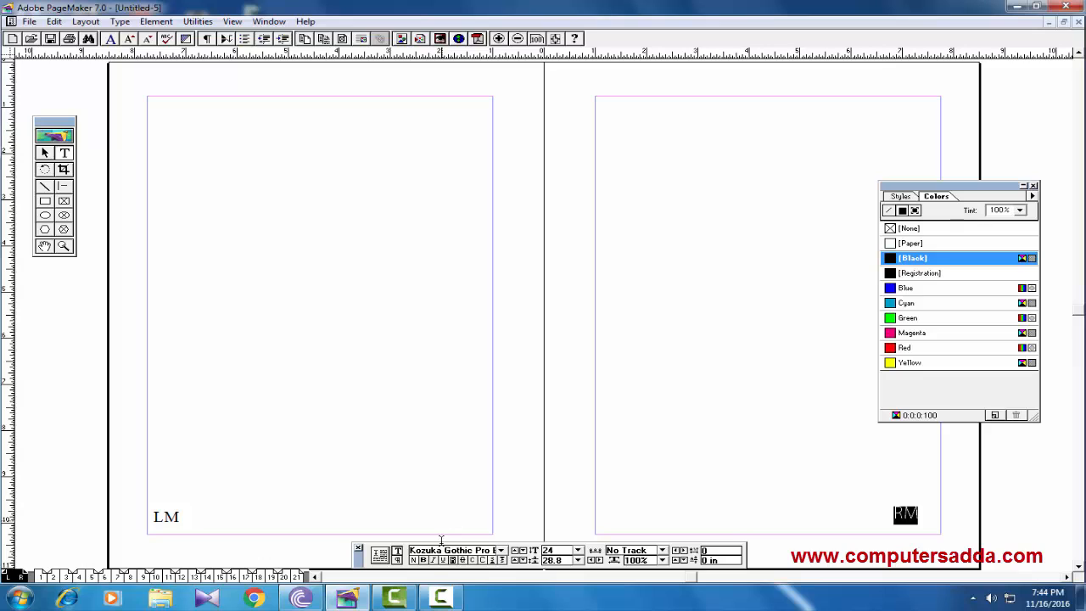
pyautogui.click(422, 558)
pyautogui.click(908, 333)
pyautogui.click(920, 514)
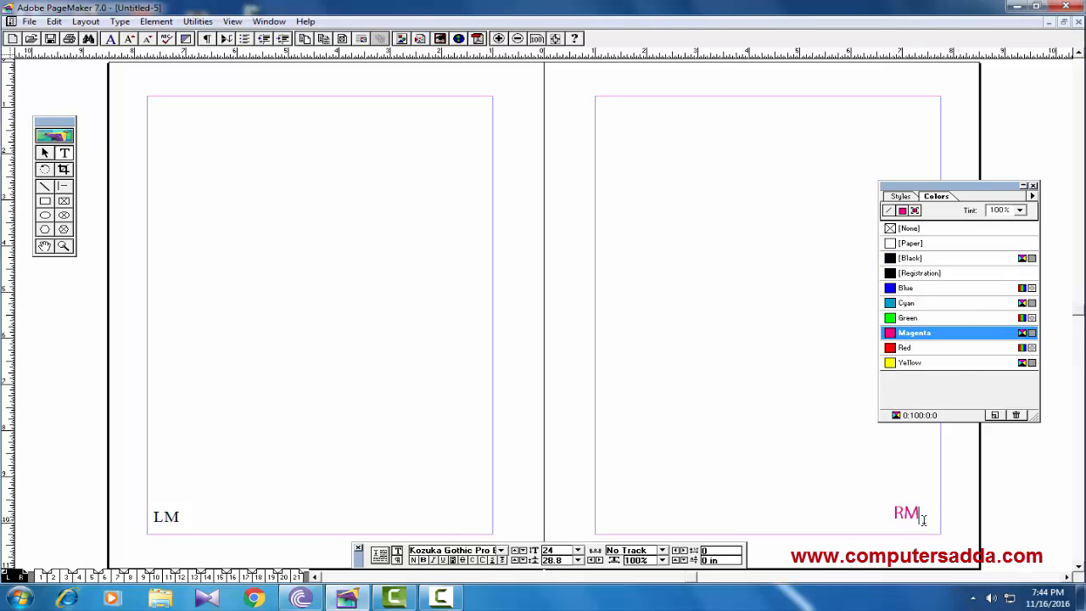
# Step: Format the LM page-number marker on the left master page with the Impact font and the Blue color
pyautogui.doubleClick(157, 516)
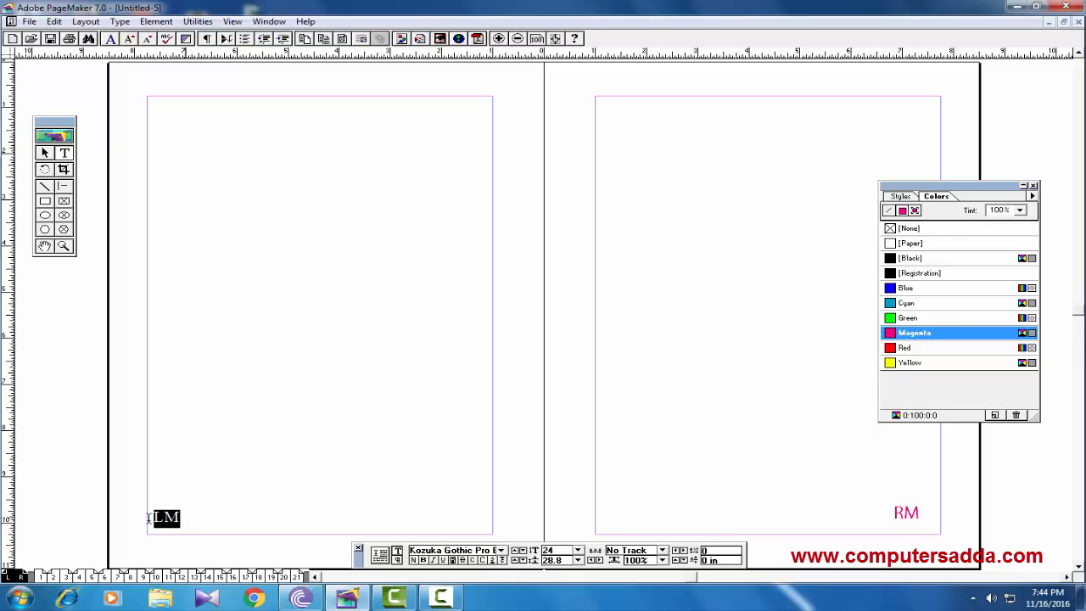
pyautogui.click(472, 553)
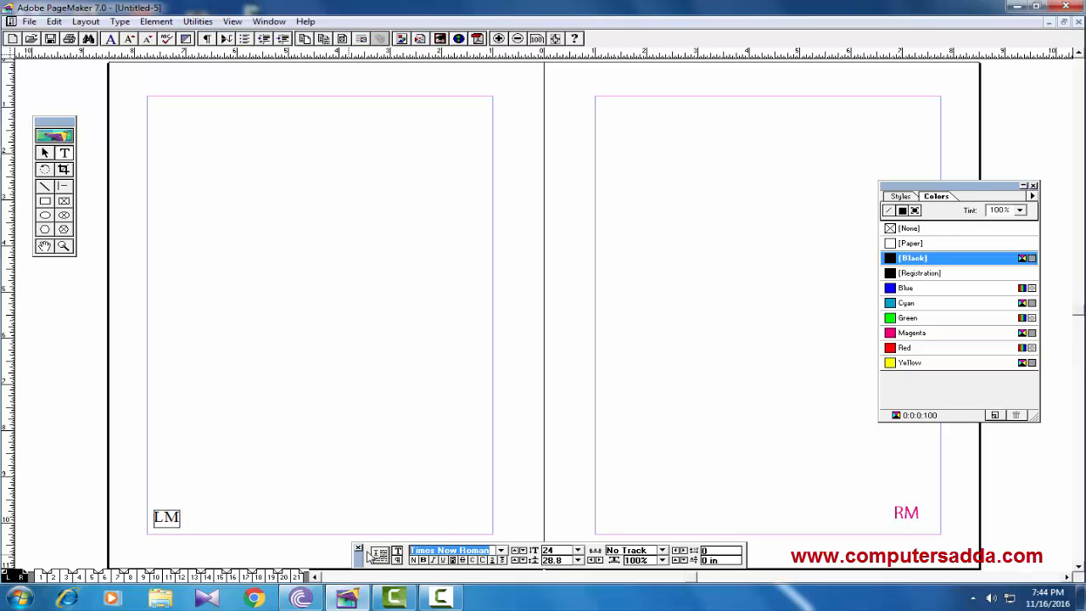
pyautogui.write('IMG Baby')
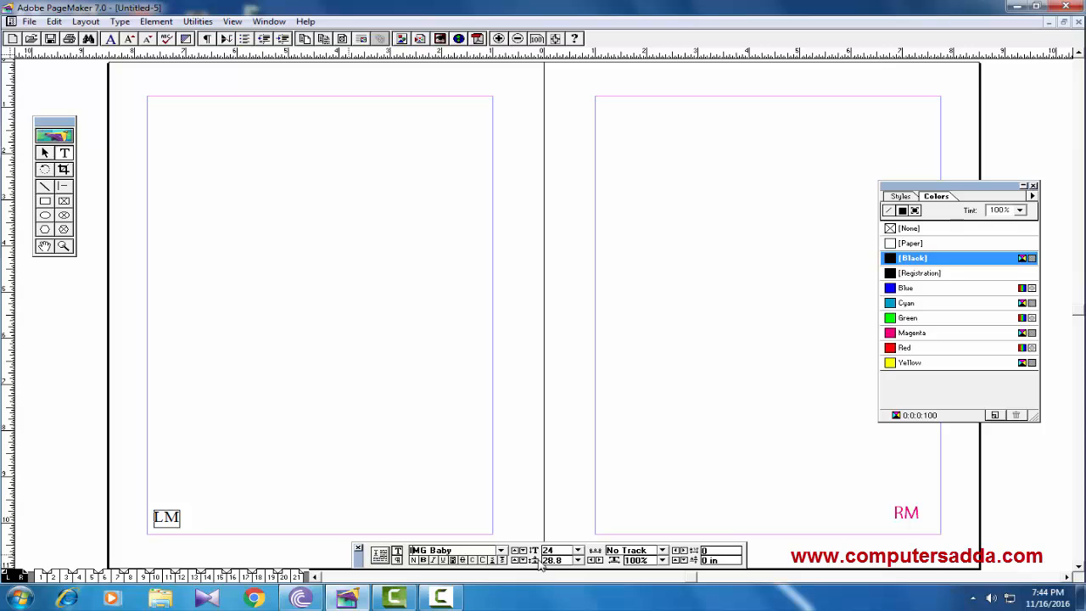
pyautogui.click(502, 551)
pyautogui.click(501, 538)
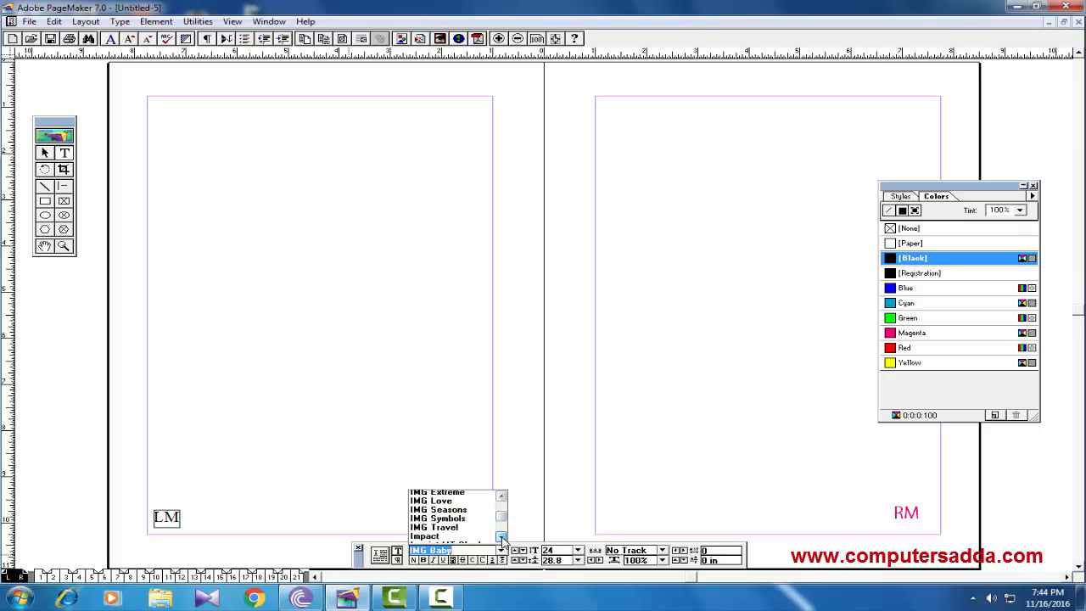
pyautogui.click(501, 538)
pyautogui.click(425, 528)
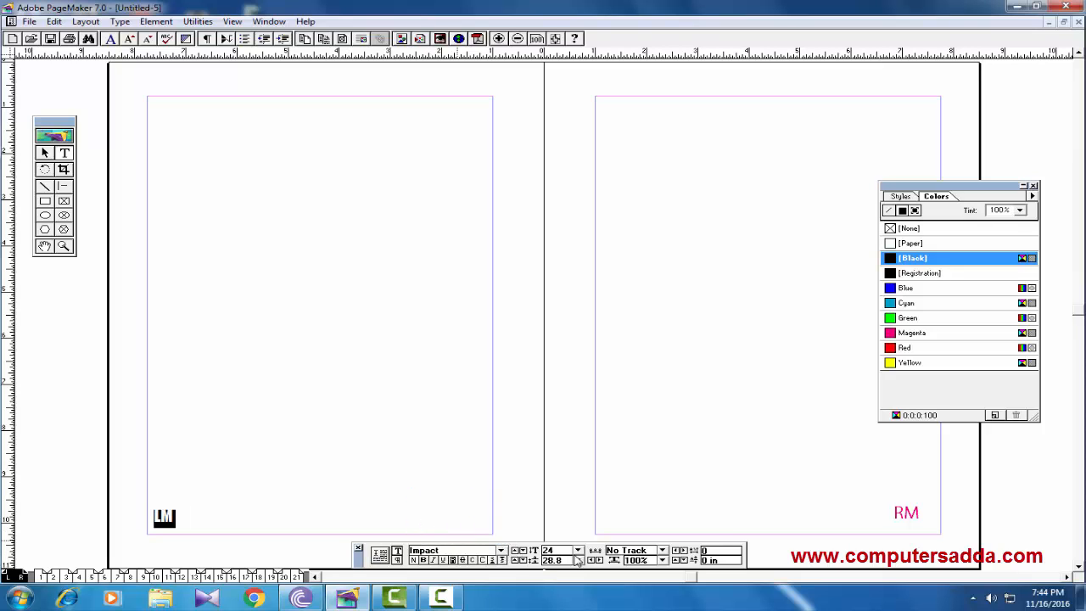
pyautogui.click(905, 291)
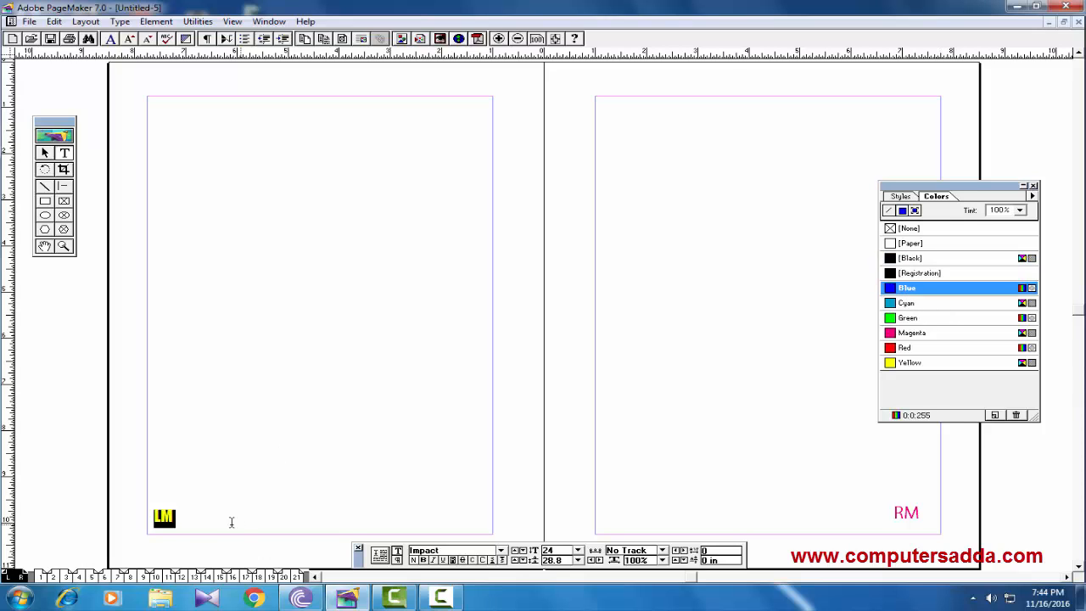
pyautogui.click(194, 521)
# Step: Check the formatted page numbers on the spreads for pages 2–3, 4–5 and 8–9
pyautogui.click(58, 576)
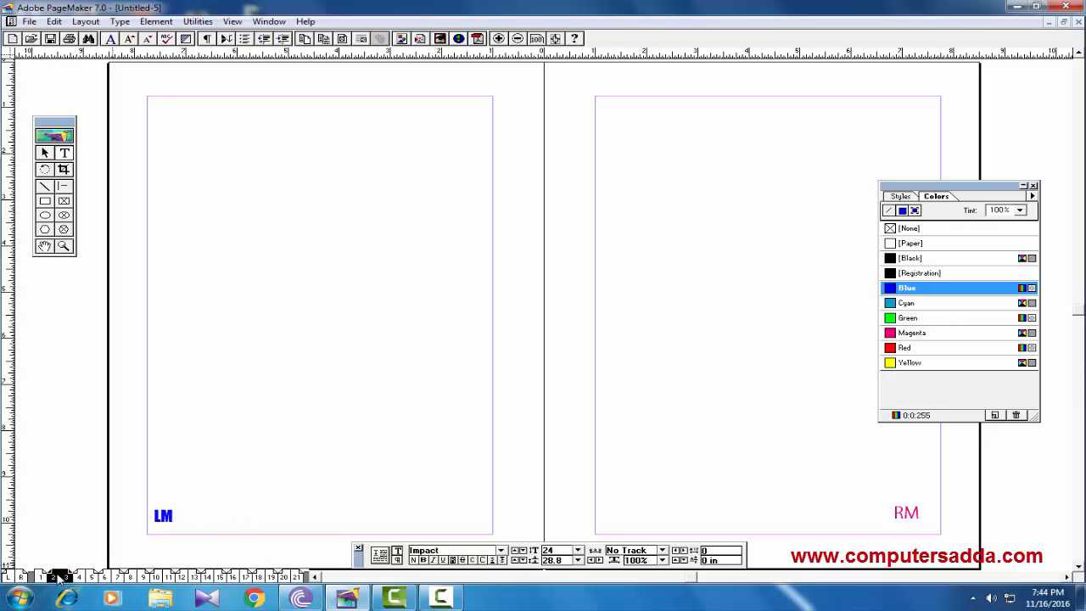
pyautogui.click(94, 578)
pyautogui.click(142, 577)
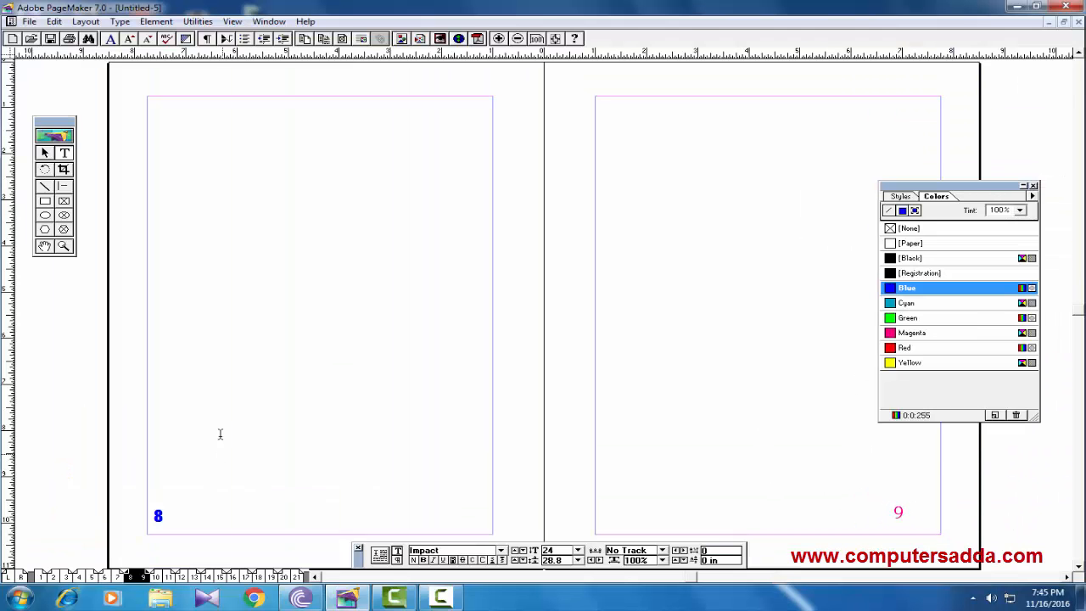
# Step: Add "page no:" followed by an automatic page-number marker at 36 pt in a text block at the upper-left margin corner of the left master page
pyautogui.click(11, 578)
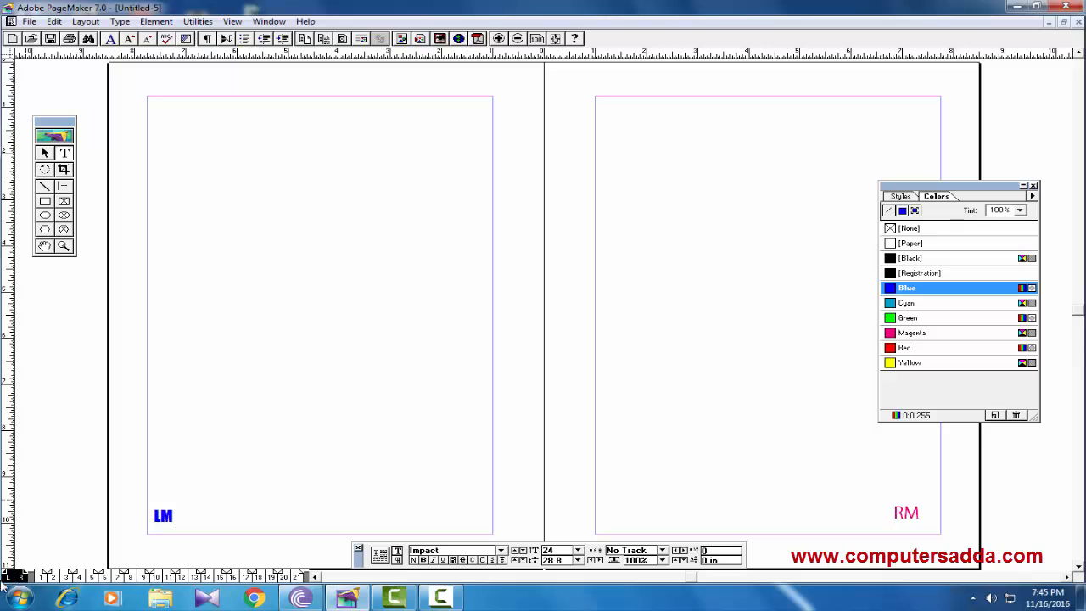
pyautogui.moveTo(153, 109); pyautogui.dragTo(343, 146)
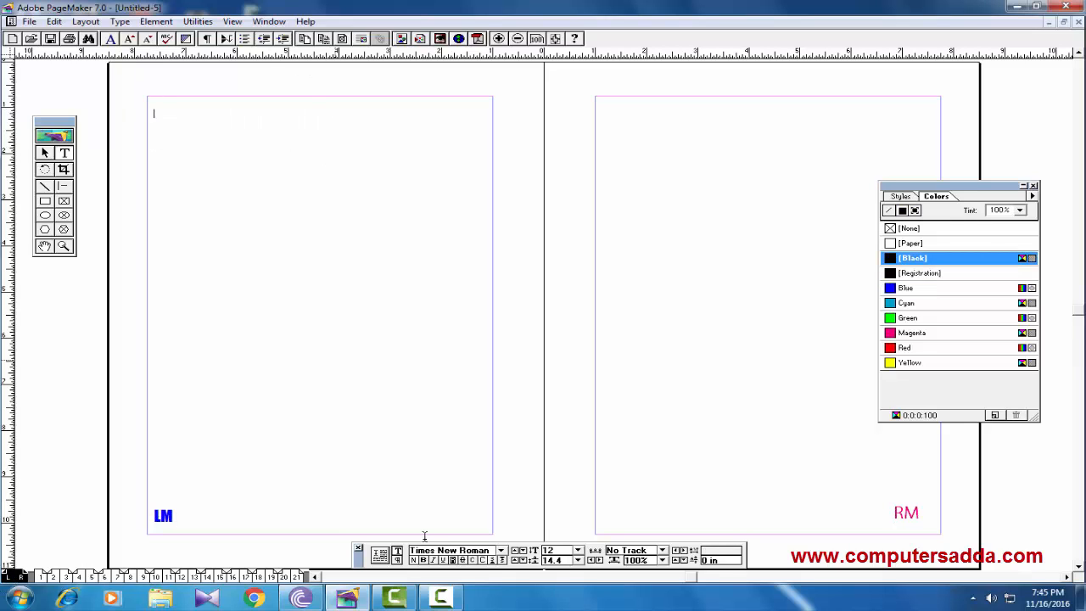
pyautogui.click(578, 550)
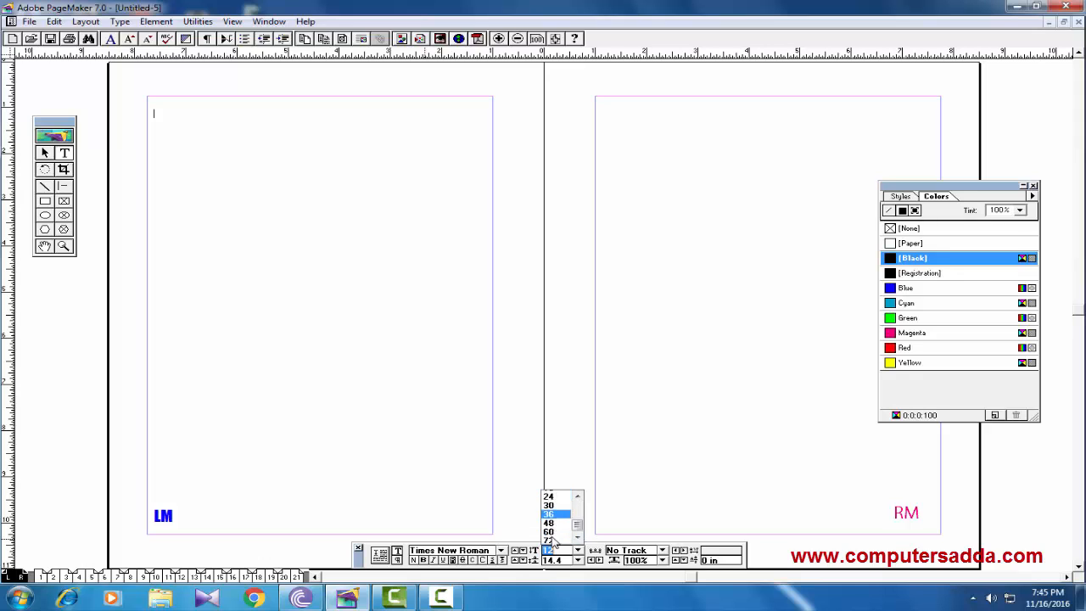
pyautogui.click(550, 538)
pyautogui.write('pa')
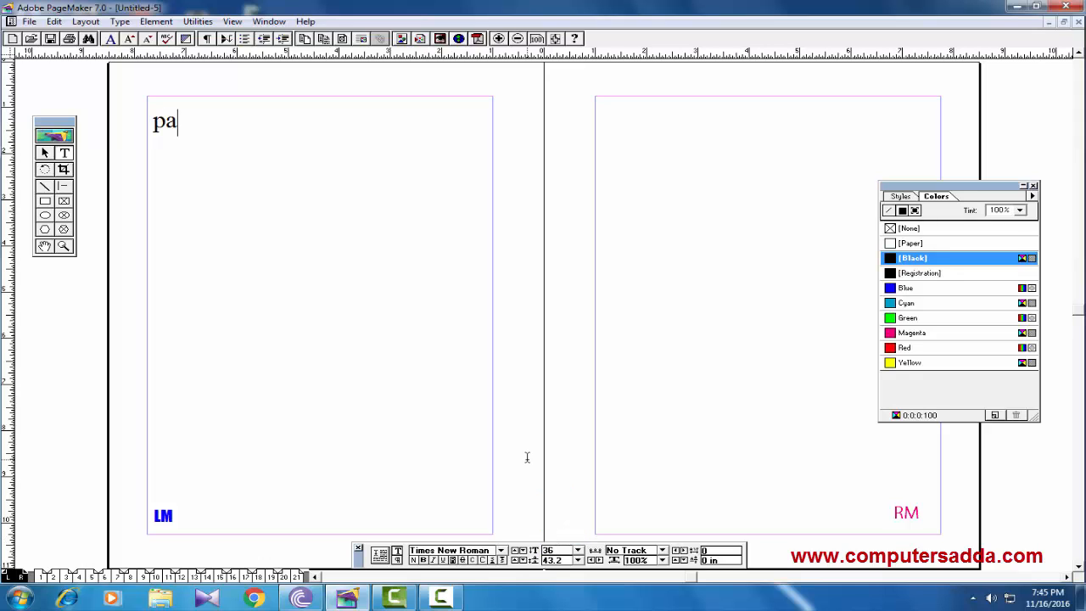
pyautogui.write('ge no:')
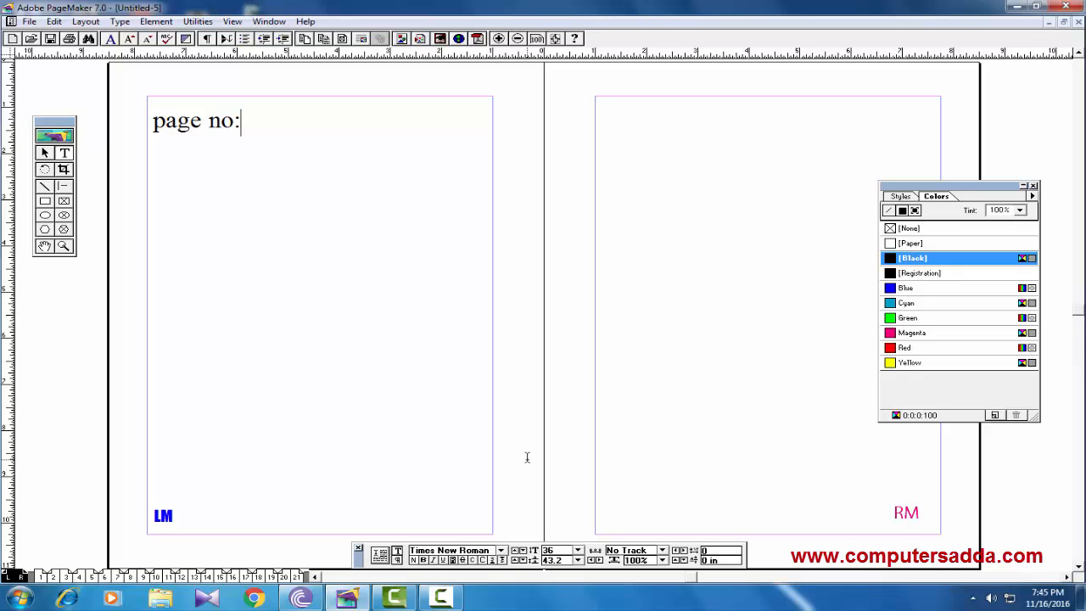
pyautogui.write('LM')
# Step: Color the "page no:" heading on the left master page Cyan and underline it
pyautogui.moveTo(291, 119); pyautogui.dragTo(151, 120)
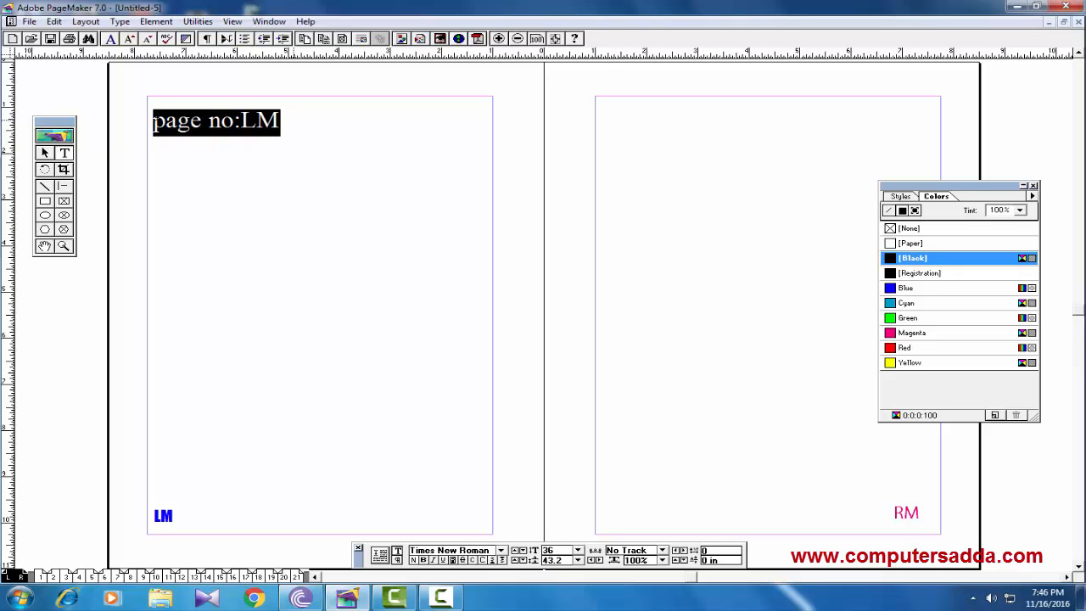
pyautogui.click(904, 305)
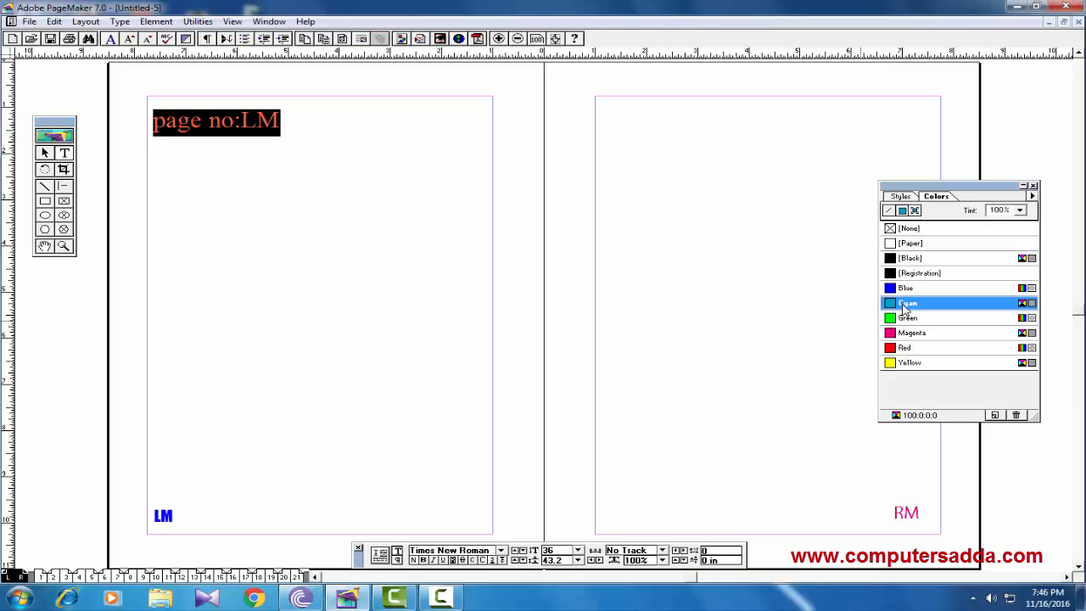
pyautogui.click(443, 560)
# Step: Check the "page no:" heading and the page numbers on several spreads between pages 4–5 and 18–19
pyautogui.click(91, 577)
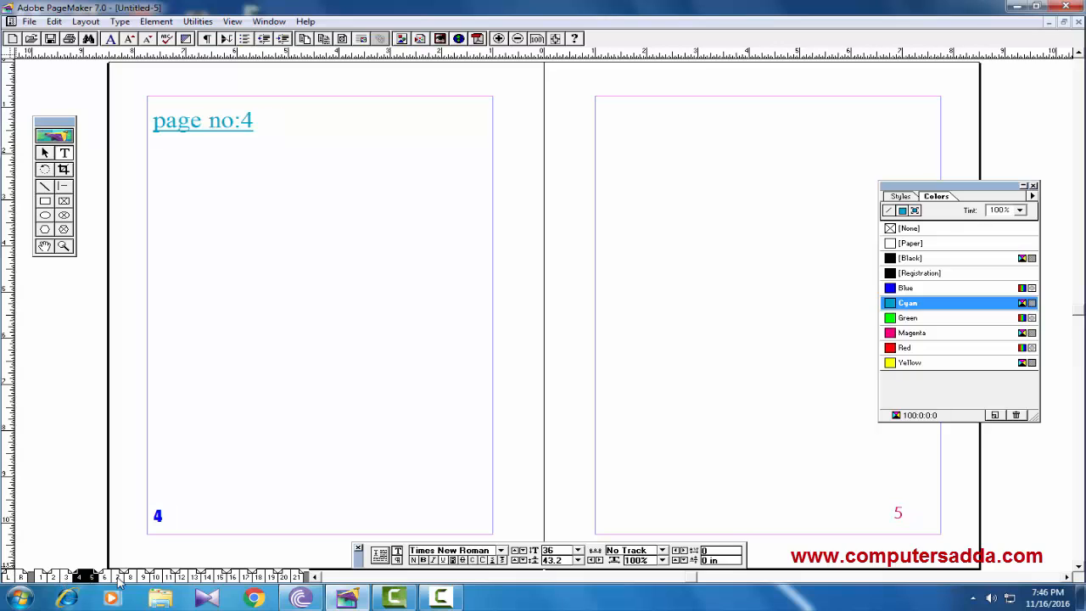
pyautogui.click(146, 577)
pyautogui.click(189, 578)
pyautogui.click(243, 579)
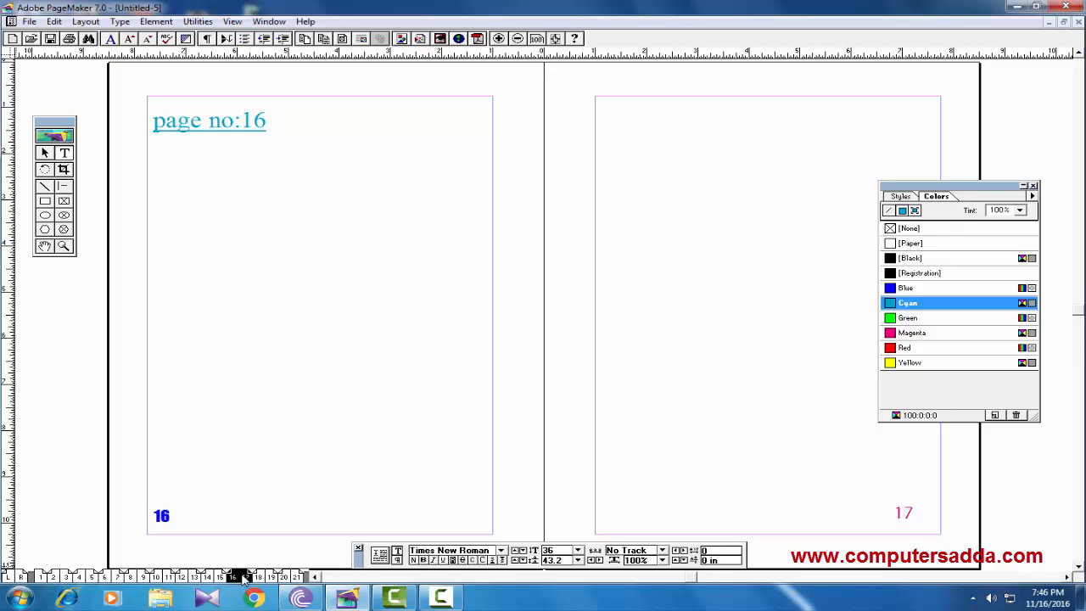
pyautogui.click(129, 578)
pyautogui.click(180, 577)
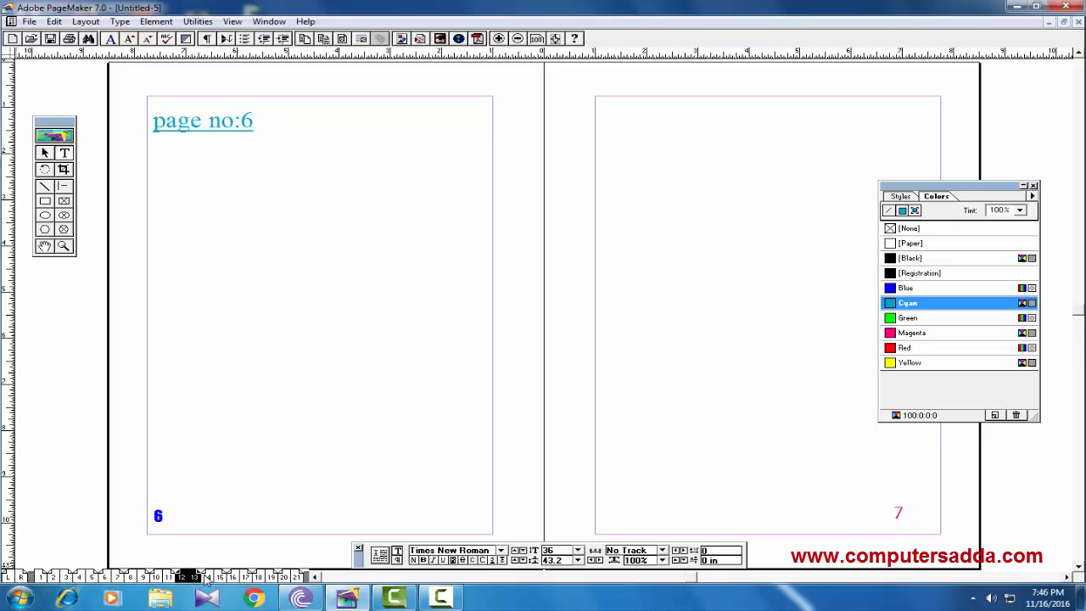
pyautogui.click(225, 577)
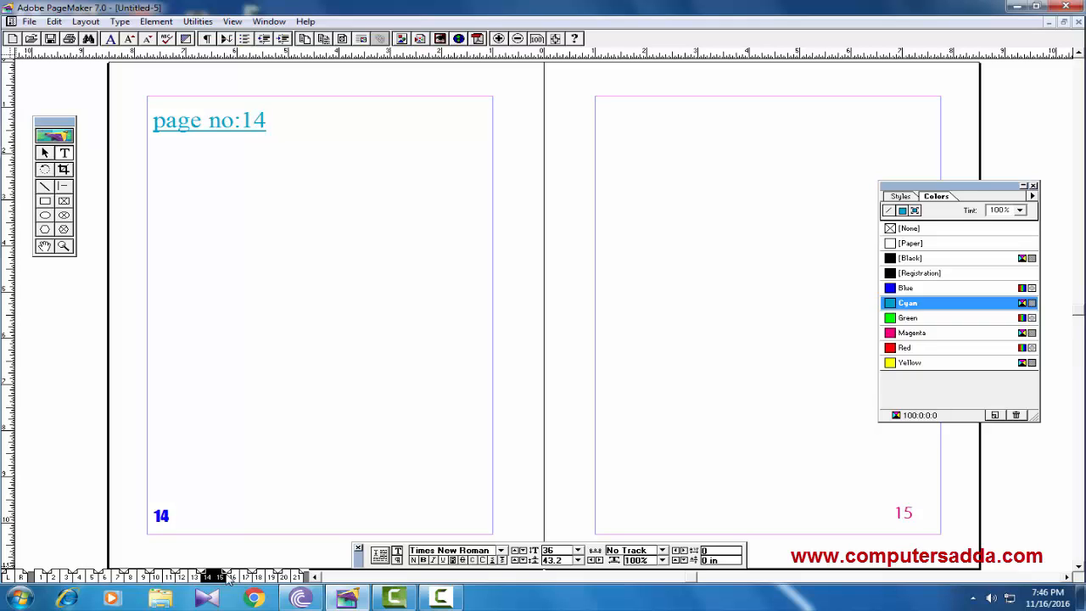
pyautogui.click(265, 577)
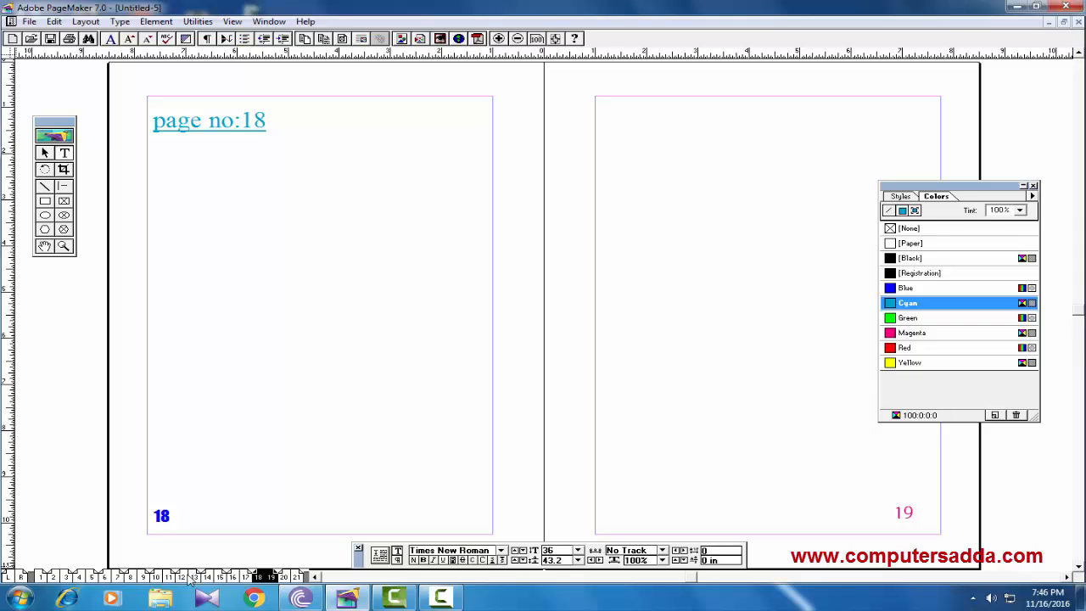
pyautogui.click(187, 577)
# Step: Delete the "page no:" heading with its page-number marker from the left master page
pyautogui.click(18, 577)
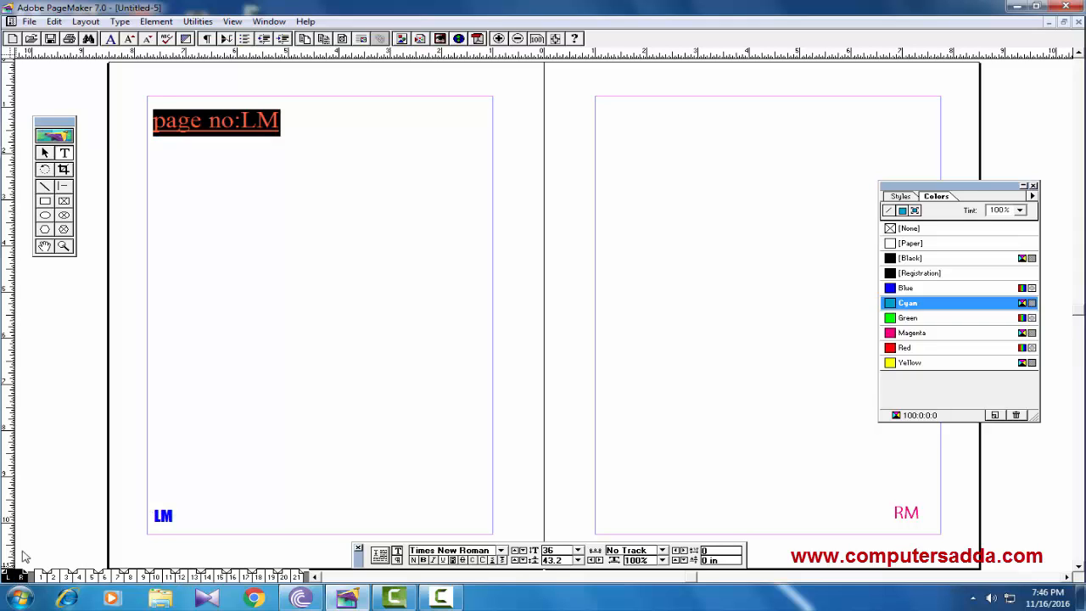
pyautogui.press('BackSpace')
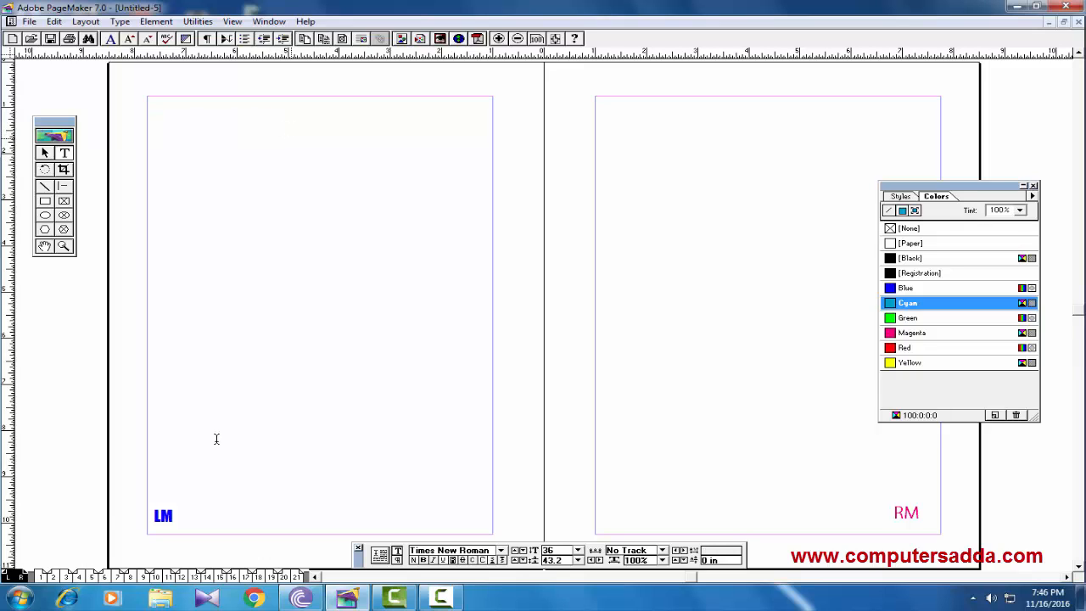
# Step: Check the bottom page numbers on several spreads up to pages 20 and 21
pyautogui.click(103, 578)
pyautogui.click(158, 578)
pyautogui.click(218, 577)
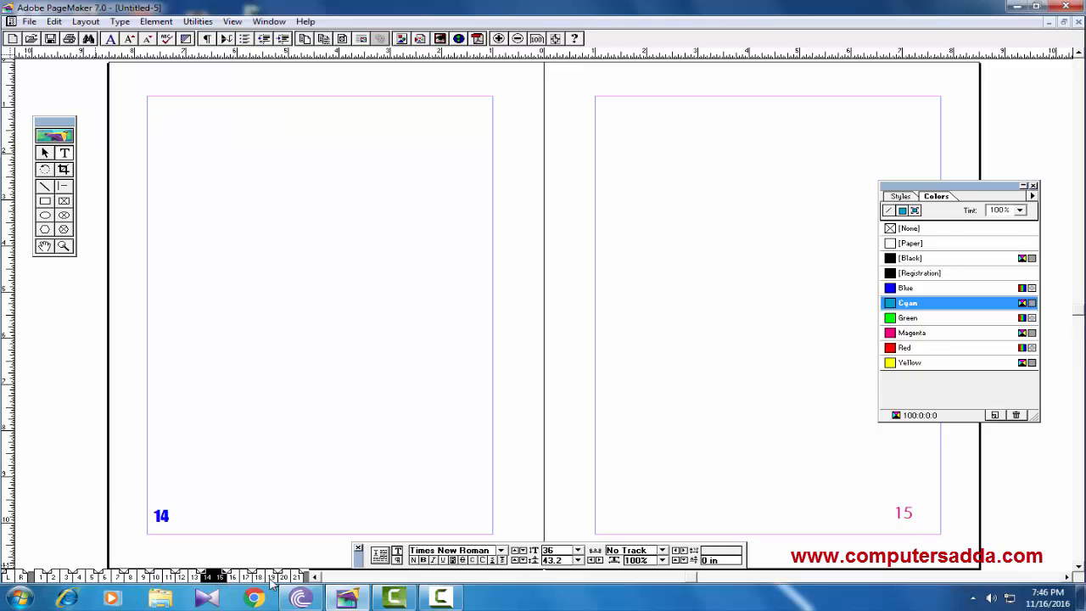
pyautogui.click(264, 576)
pyautogui.click(290, 577)
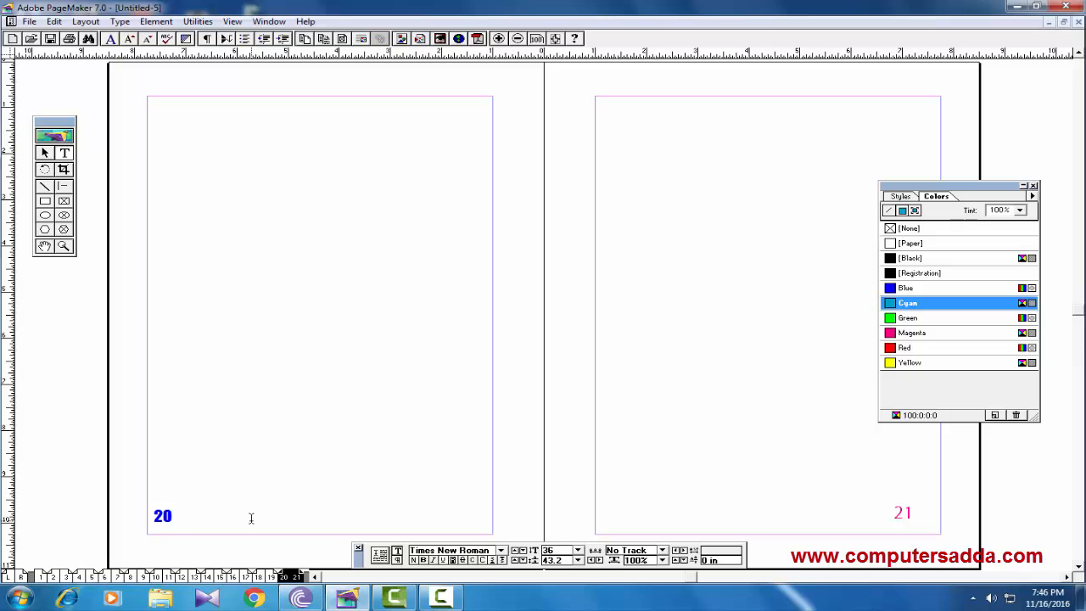